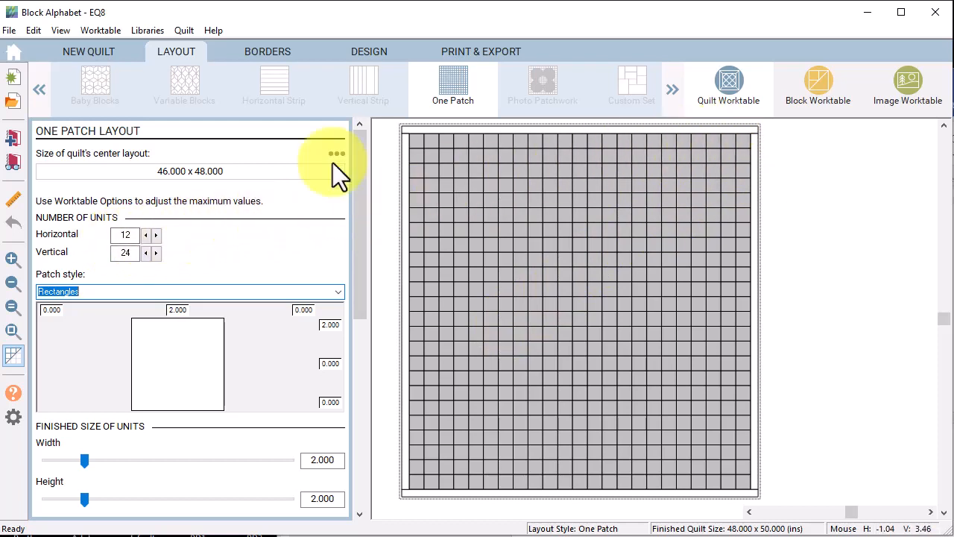
# - Set the one patch layout to 29 vertical units and make the border 2 inches wide on all sides
pyautogui.doubleClick(123, 254)
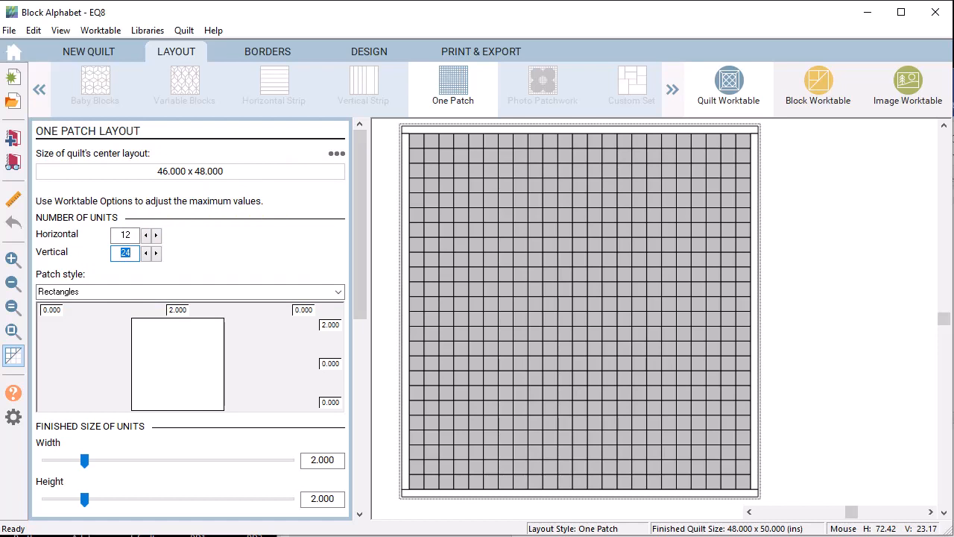
pyautogui.write('29')
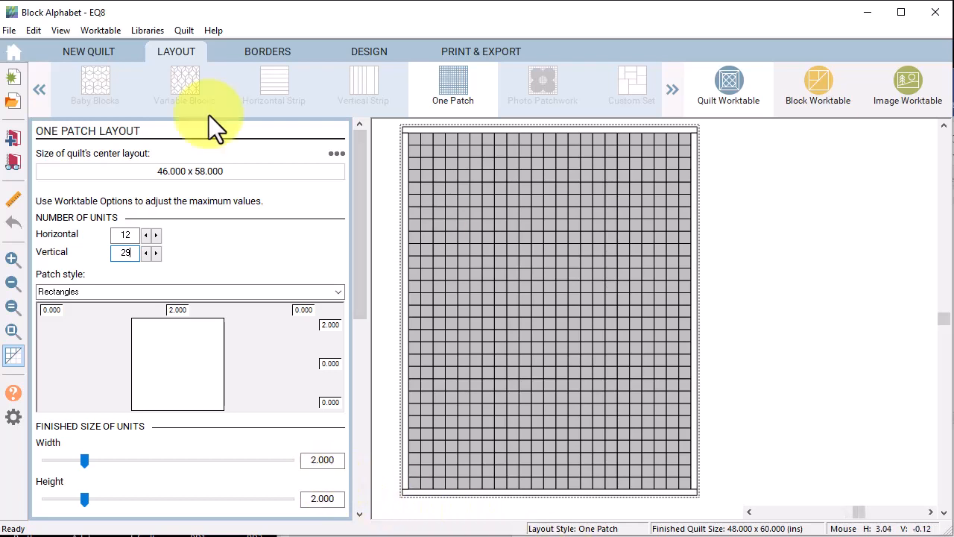
pyautogui.click(277, 51)
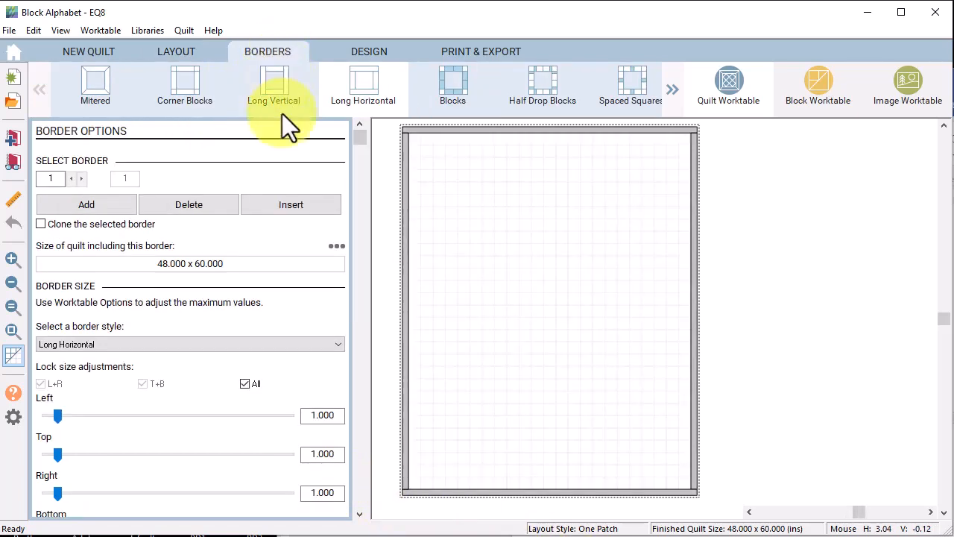
pyautogui.click(307, 414)
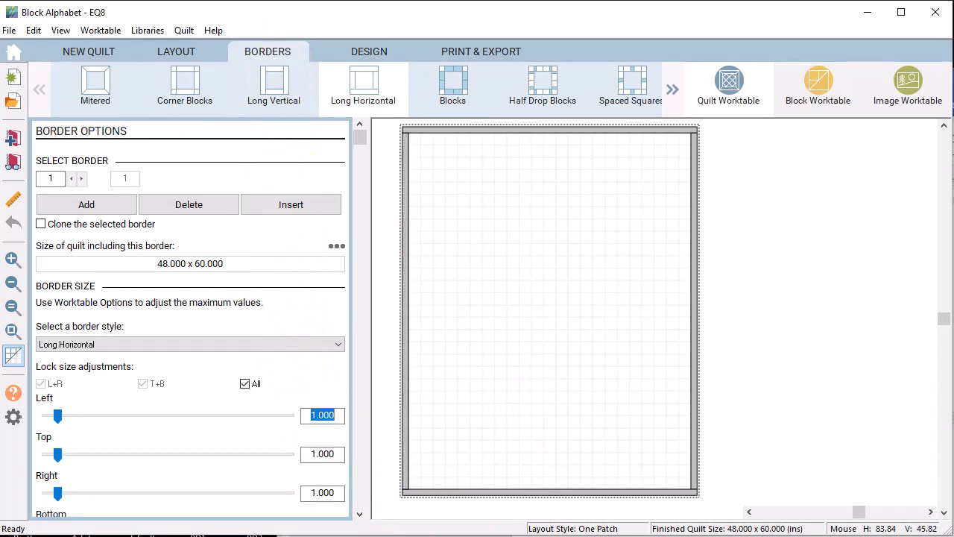
pyautogui.write('2')
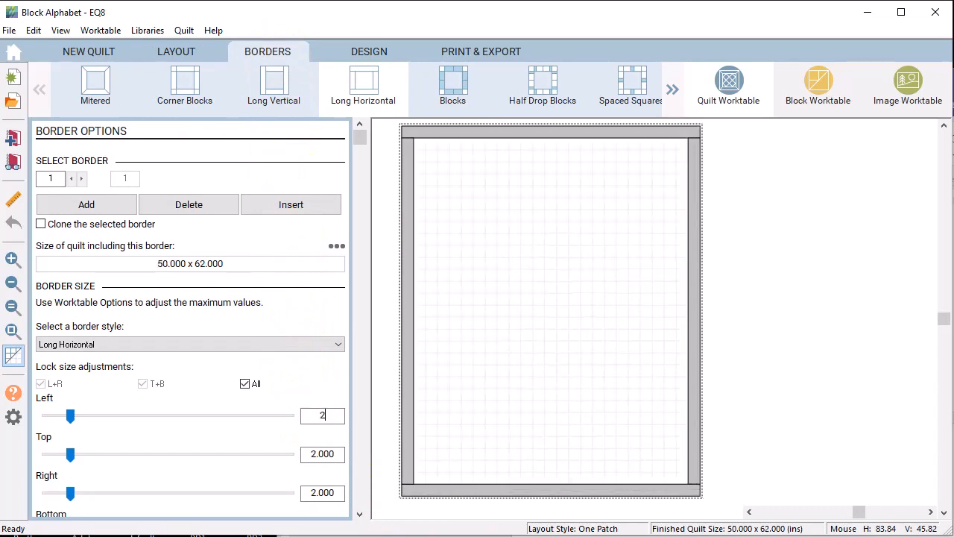
# - Paint a medium-blue block letter A, three patches wide and five tall, starting in the quilt center's upper-left corner
pyautogui.click(373, 53)
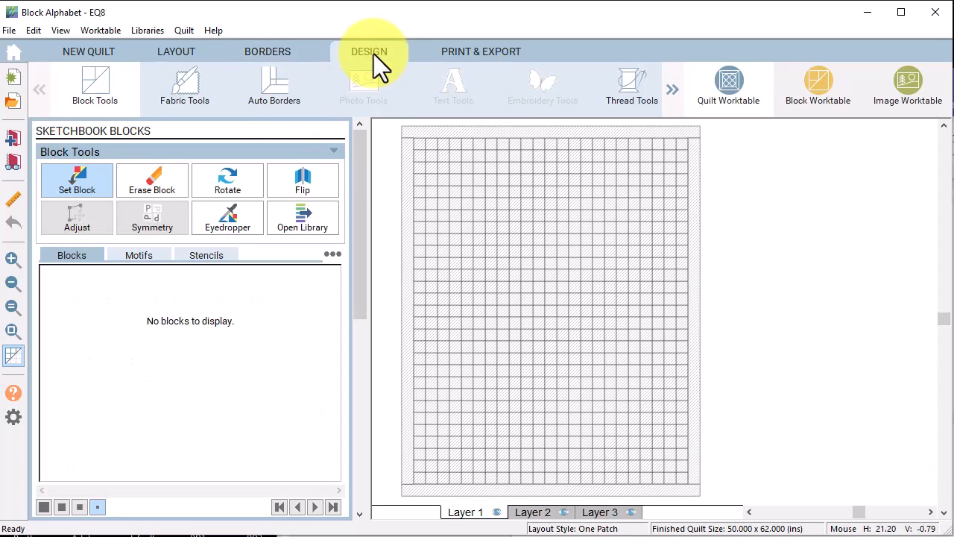
pyautogui.click(188, 93)
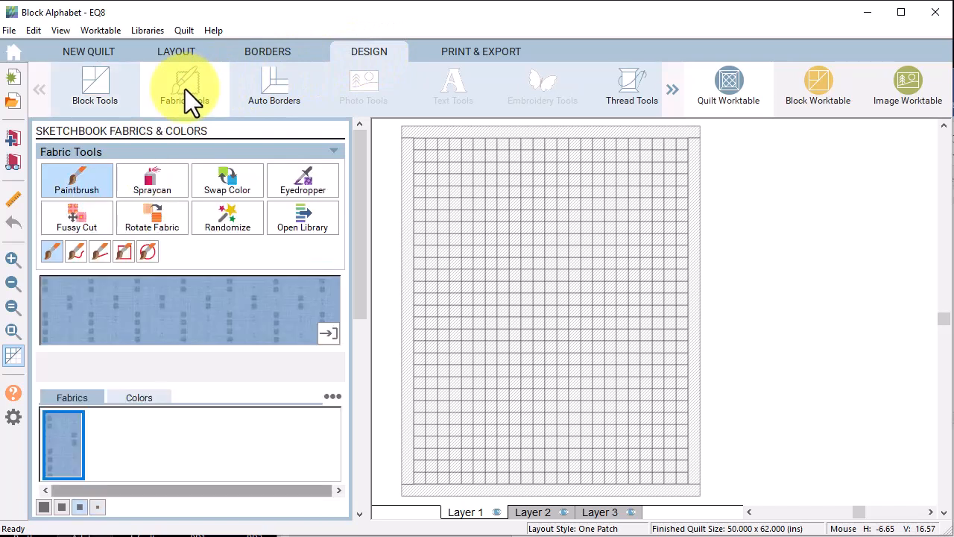
pyautogui.click(137, 395)
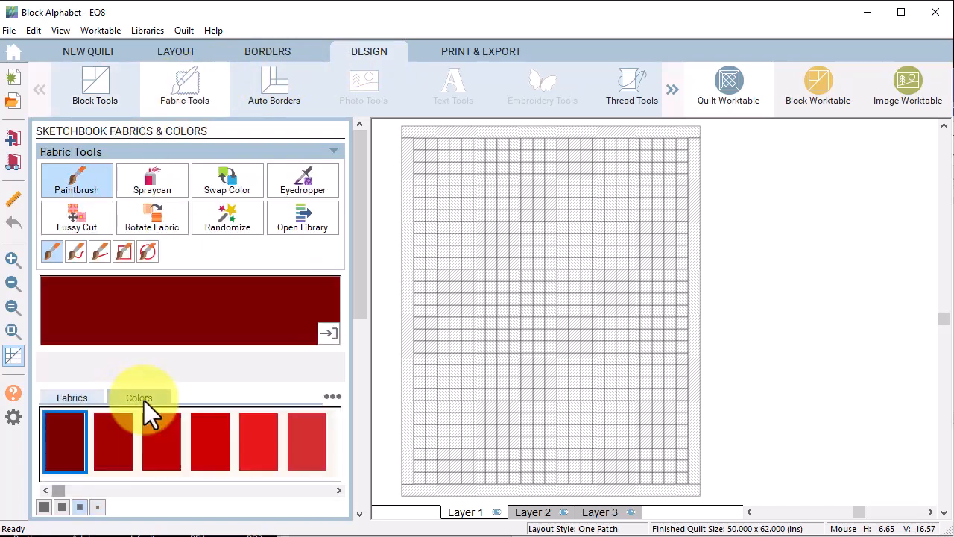
pyautogui.moveTo(49, 490); pyautogui.dragTo(207, 489)
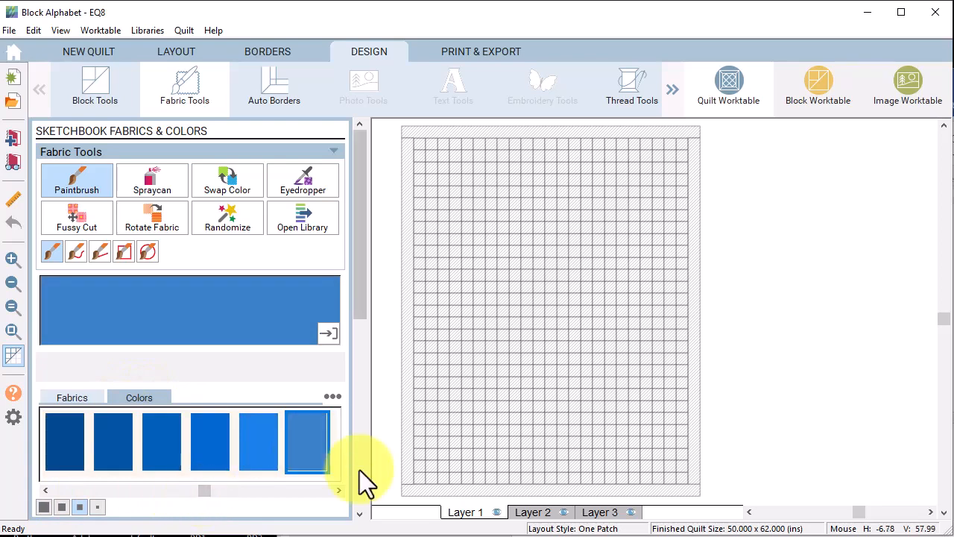
pyautogui.click(420, 144)
pyautogui.click(13, 258)
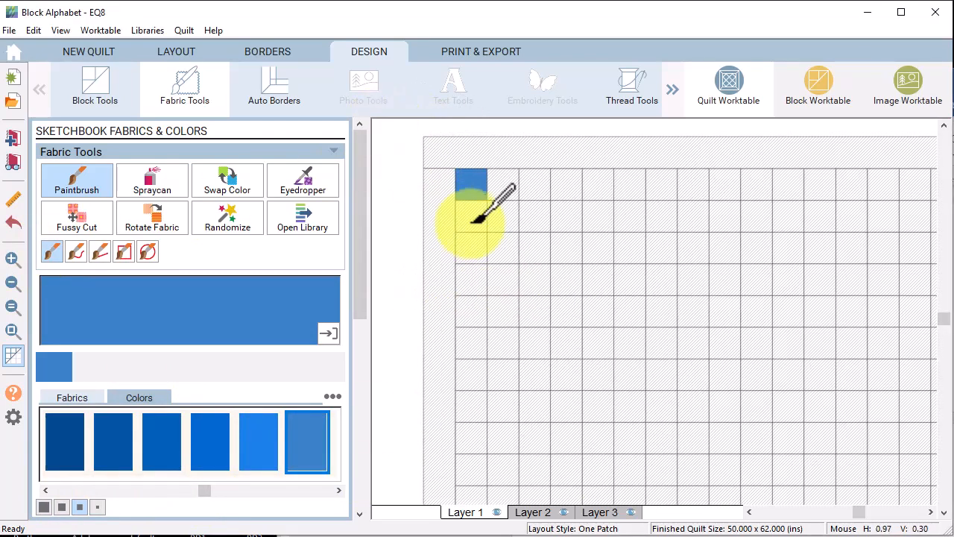
pyautogui.click(504, 184)
pyautogui.click(530, 184)
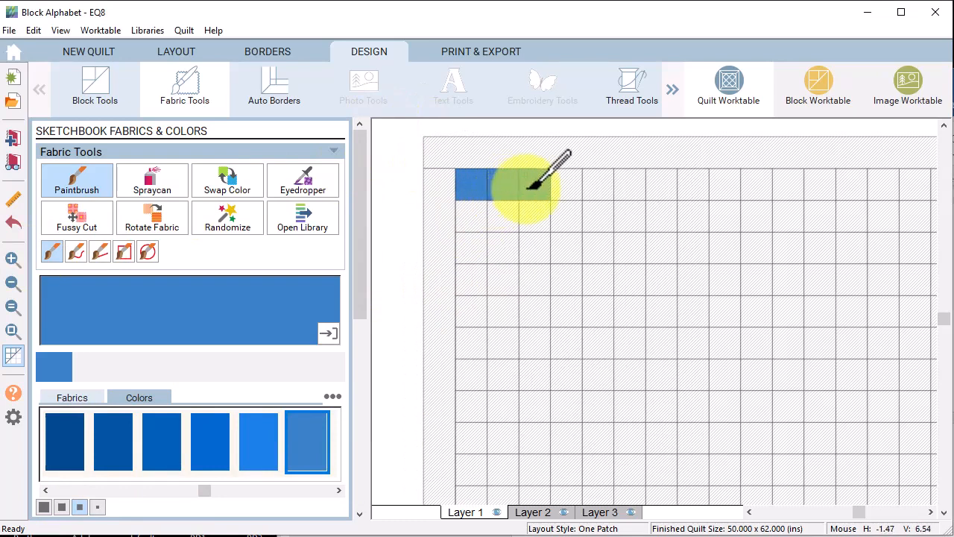
pyautogui.click(470, 216)
pyautogui.click(473, 246)
pyautogui.click(473, 277)
pyautogui.click(473, 313)
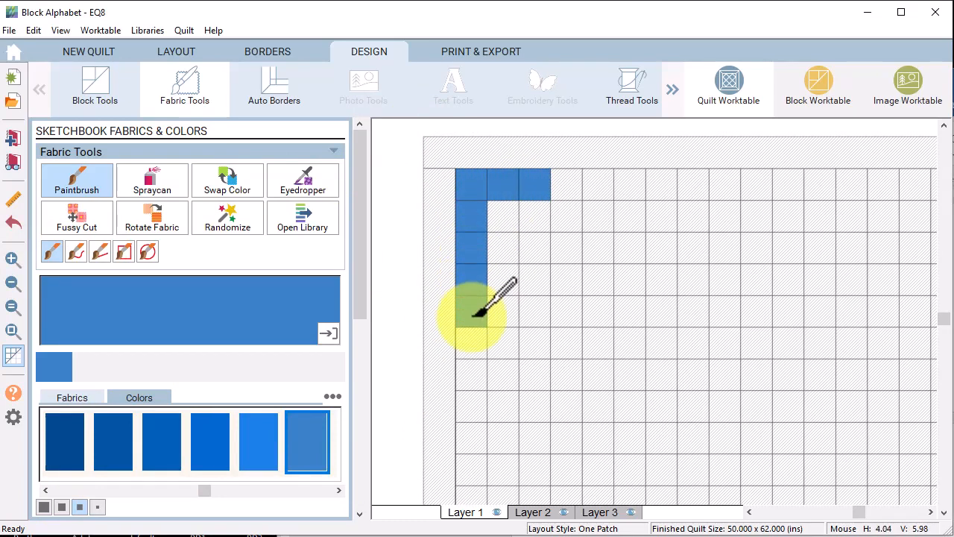
pyautogui.click(539, 214)
pyautogui.click(532, 248)
pyautogui.click(535, 278)
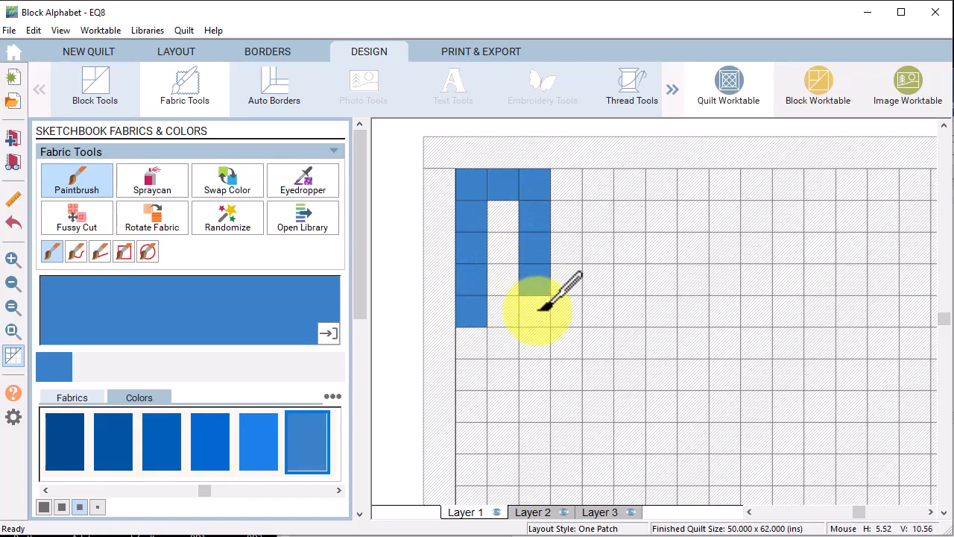
pyautogui.click(537, 308)
pyautogui.click(504, 254)
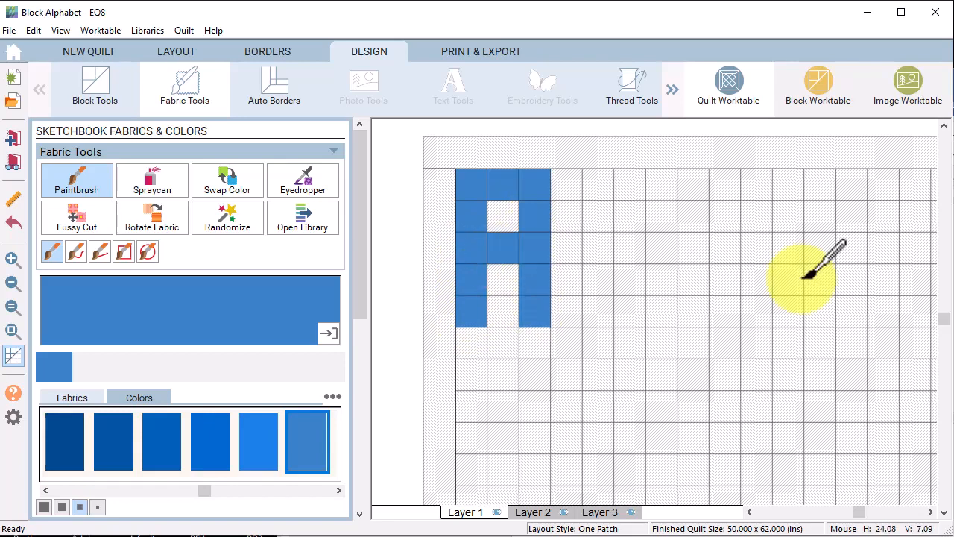
# - Paint a medium-blue letter B, three by five patches, one column after the A, leaving its middle right patch empty
pyautogui.click(600, 185)
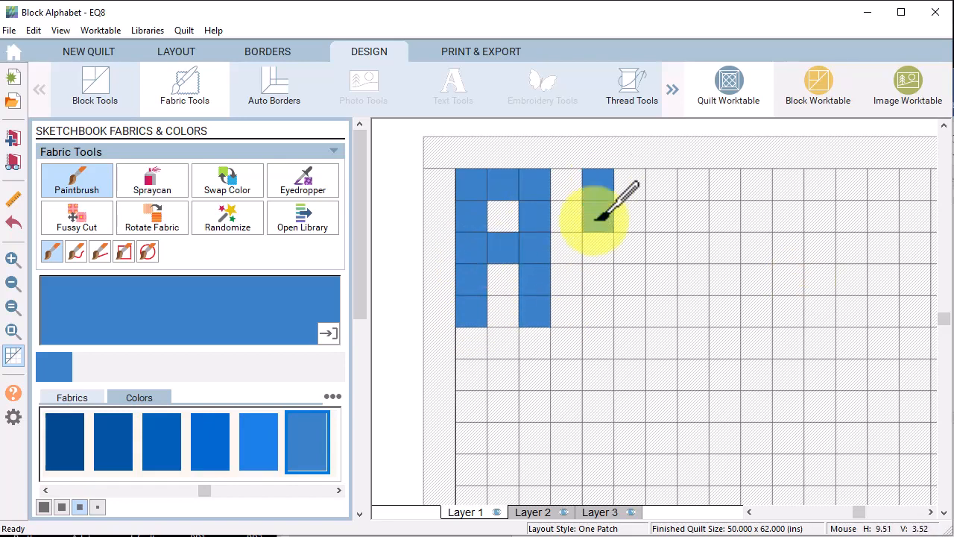
pyautogui.click(600, 216)
pyautogui.click(601, 248)
pyautogui.click(600, 279)
pyautogui.click(602, 310)
pyautogui.click(630, 185)
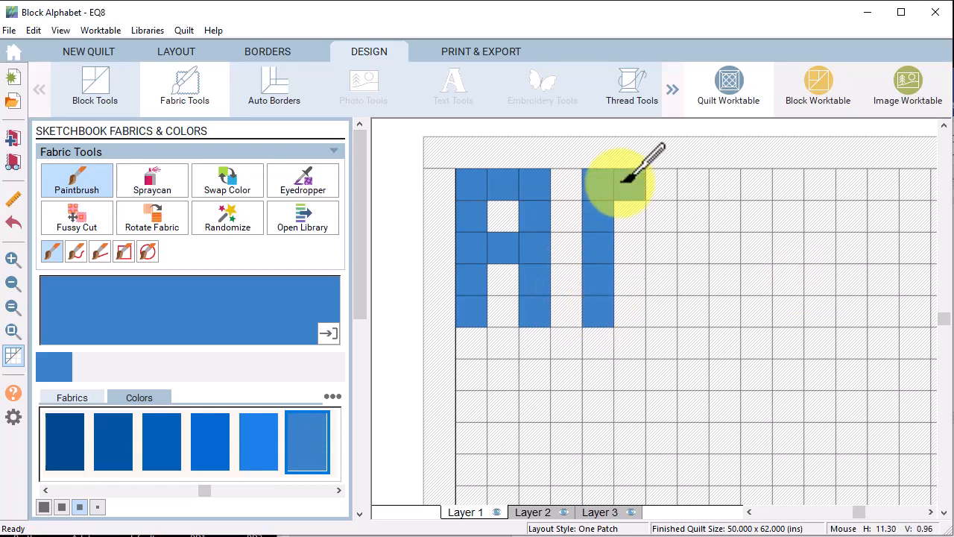
pyautogui.click(662, 185)
pyautogui.click(632, 310)
pyautogui.click(664, 310)
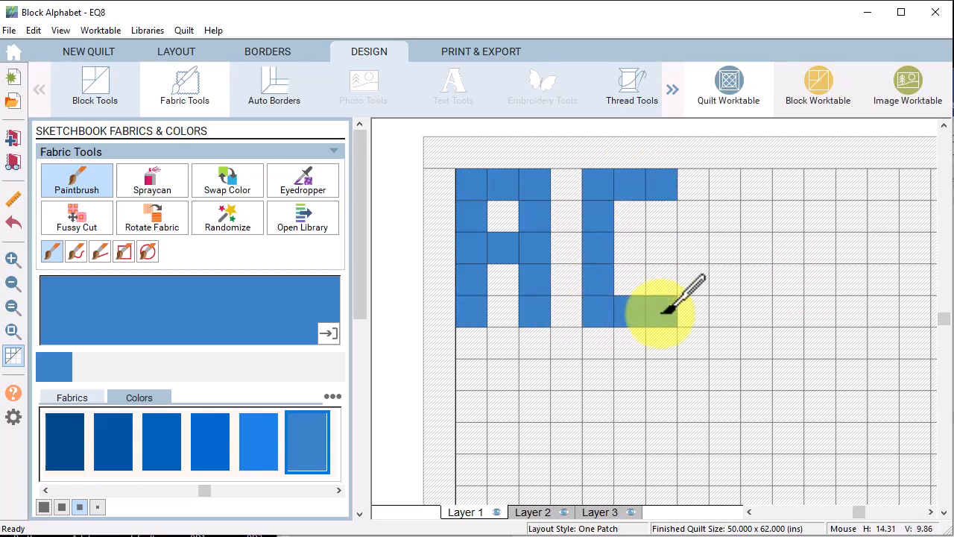
pyautogui.click(630, 247)
pyautogui.click(662, 216)
pyautogui.click(665, 278)
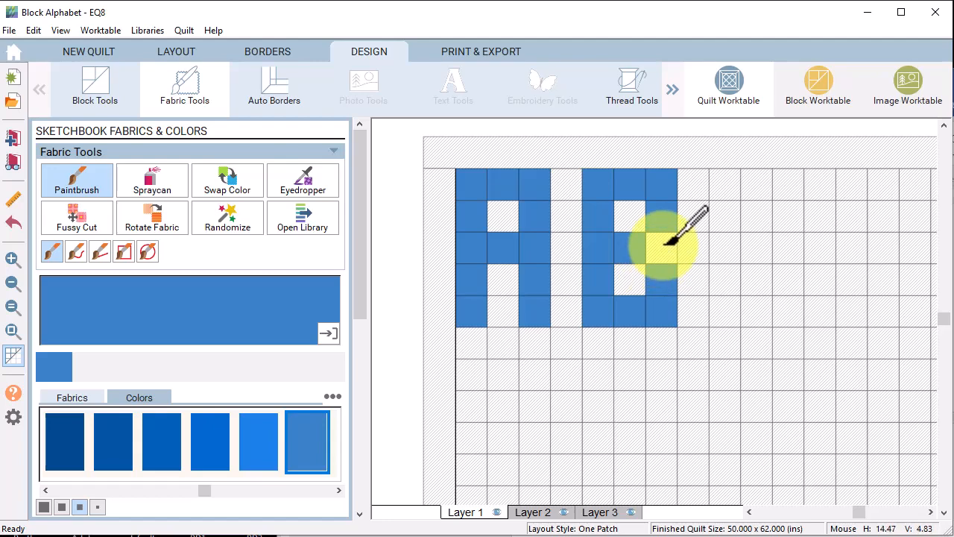
# - Draw an EasyDraw block with lines from the left edge's midpoint to both right corners, and color the two outer triangles bright blue
pyautogui.click(819, 87)
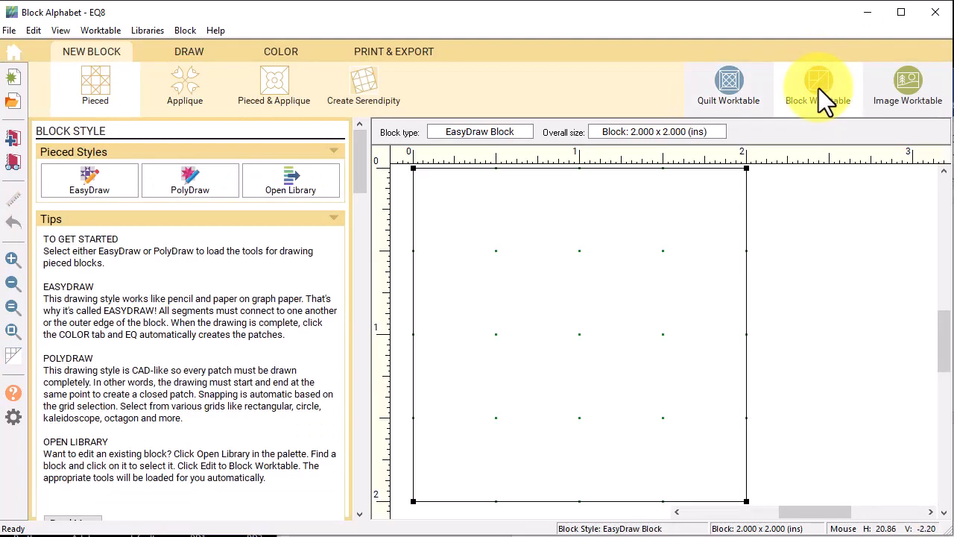
pyautogui.click(88, 182)
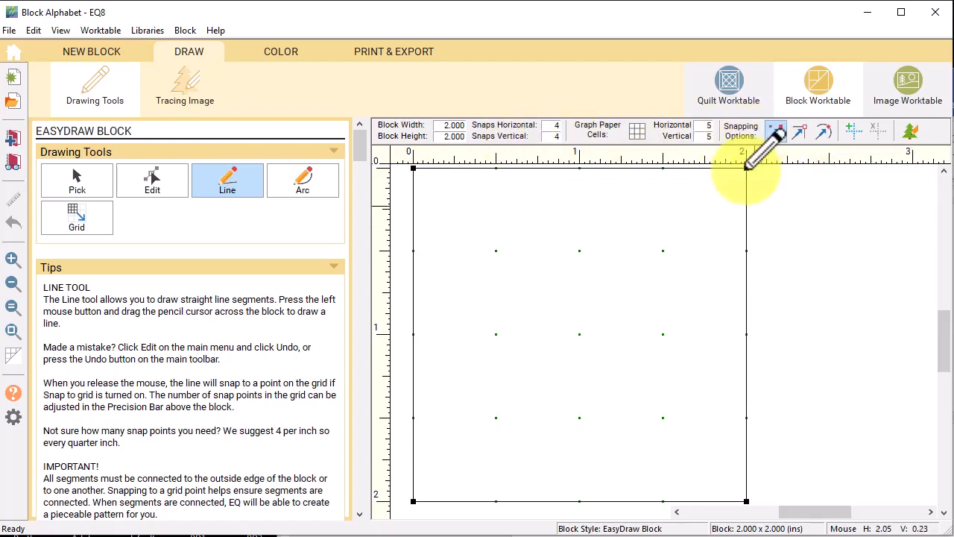
pyautogui.moveTo(747, 167)
pyautogui.mouseDown()
pyautogui.moveTo(390, 320)
pyautogui.moveTo(747, 497)
pyautogui.mouseUp()
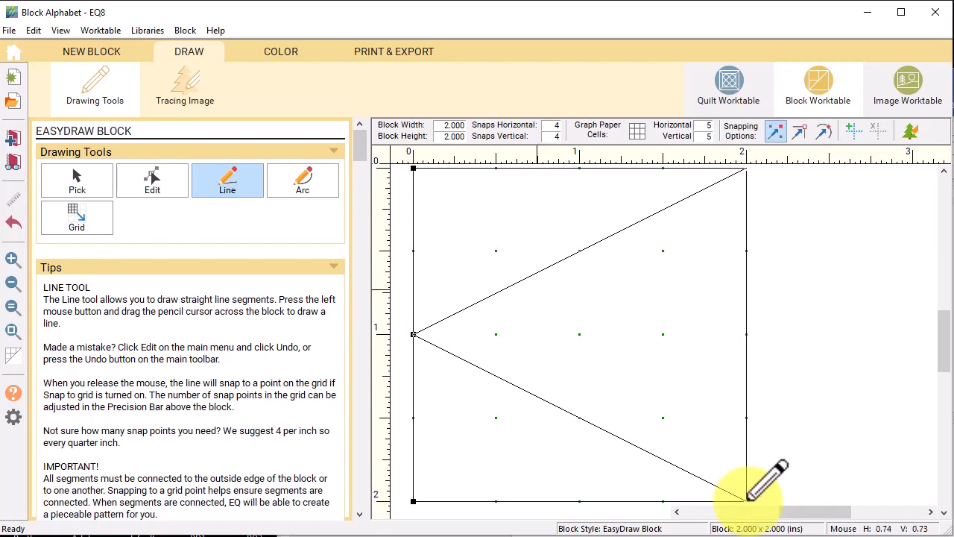
pyautogui.click(282, 51)
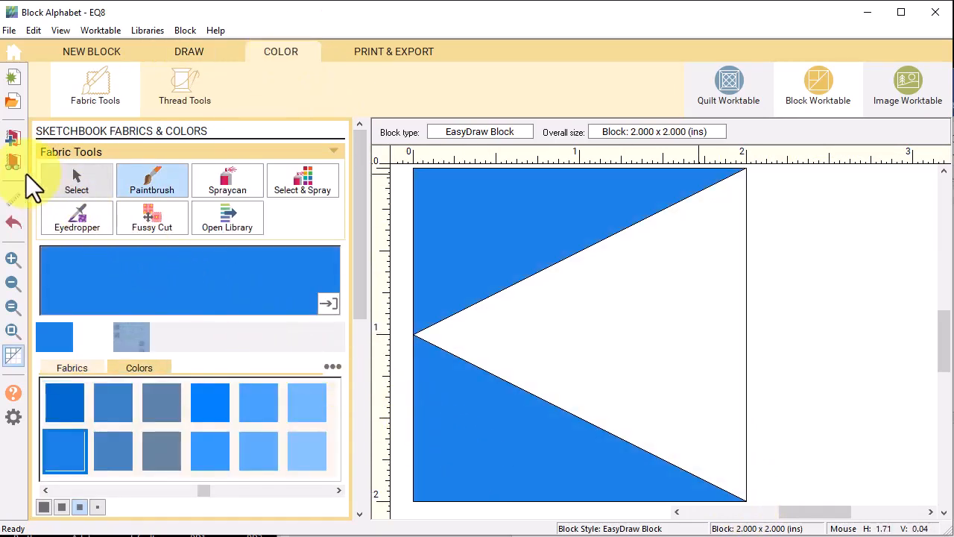
# - Place the new triangle block on Layer 2 of the quilt, in the empty area below and beyond the letter B
pyautogui.click(730, 84)
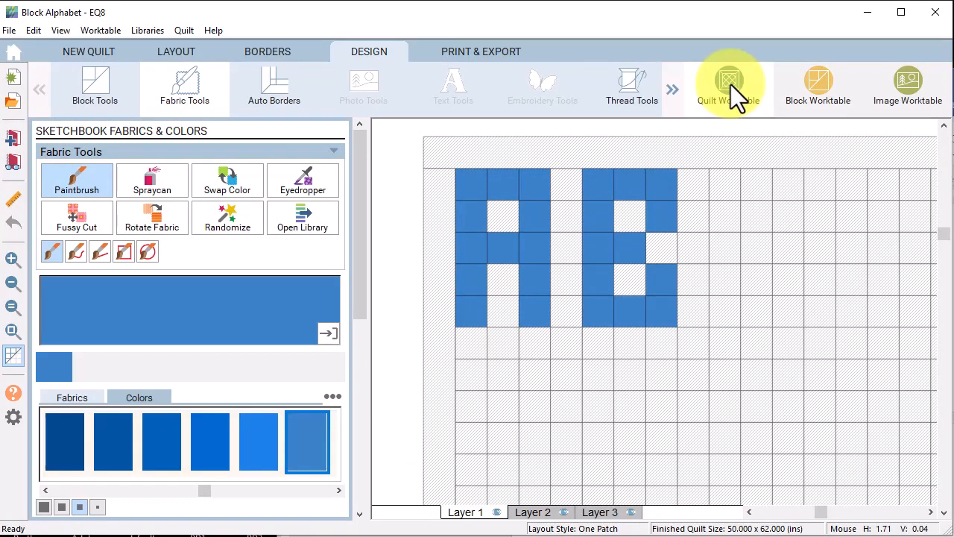
pyautogui.click(535, 514)
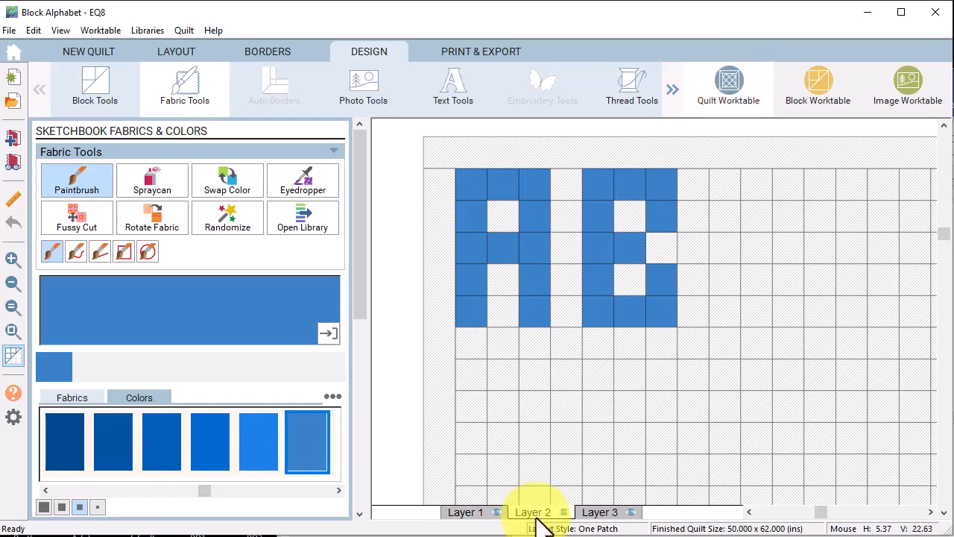
pyautogui.click(92, 77)
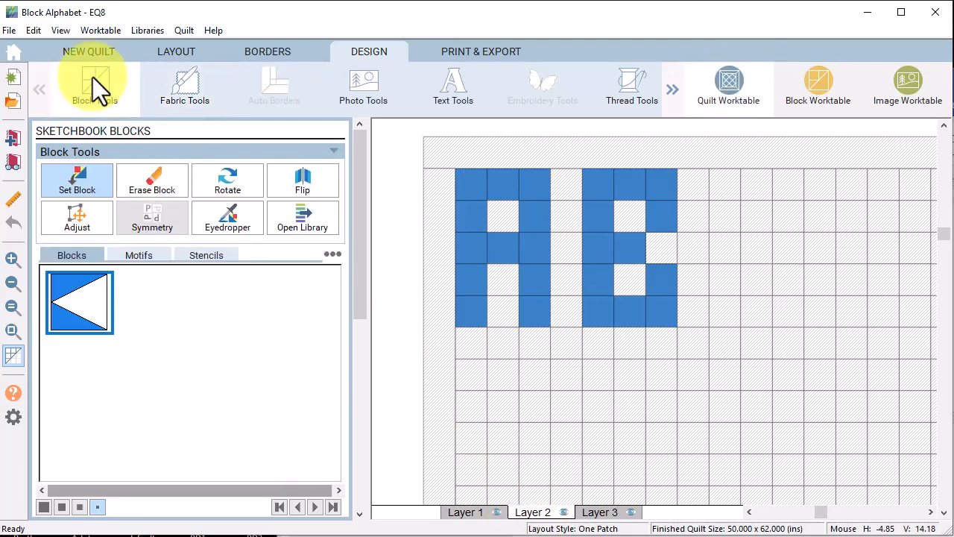
pyautogui.click(82, 189)
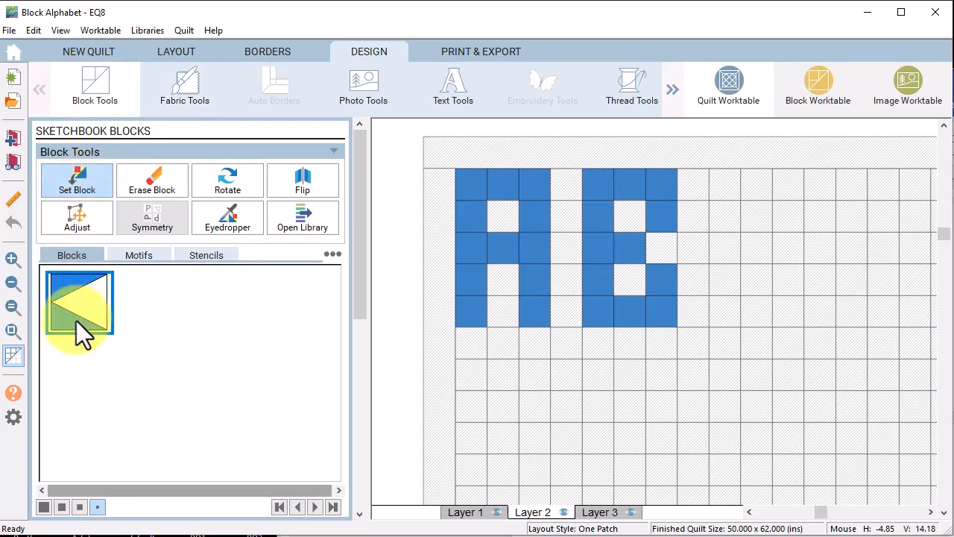
pyautogui.moveTo(76, 321)
pyautogui.mouseDown()
pyautogui.moveTo(119, 339)
pyautogui.moveTo(760, 345)
pyautogui.moveTo(748, 341)
pyautogui.mouseUp()
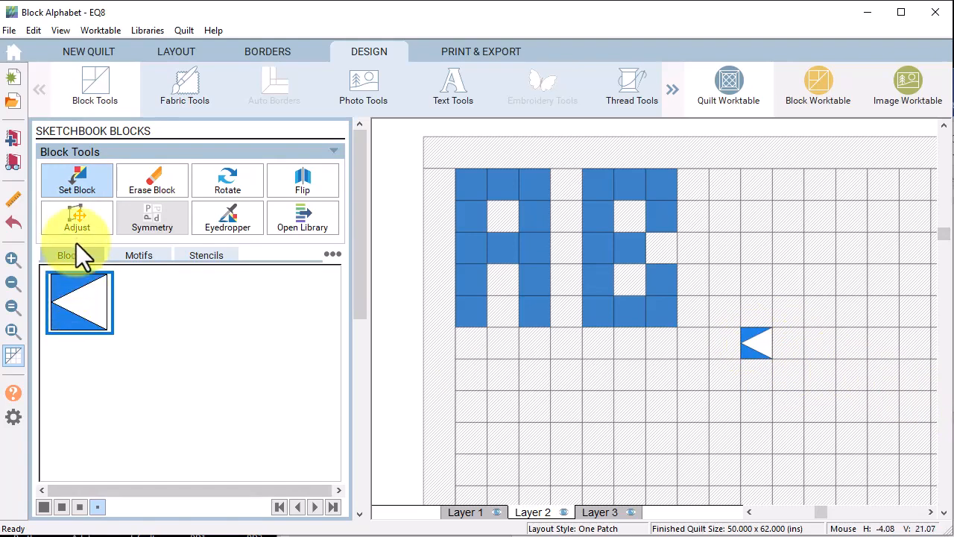
# - Turn on the remaining grid snap options for block adjustment and move the triangle block into the empty middle right patch of the B
pyautogui.click(77, 221)
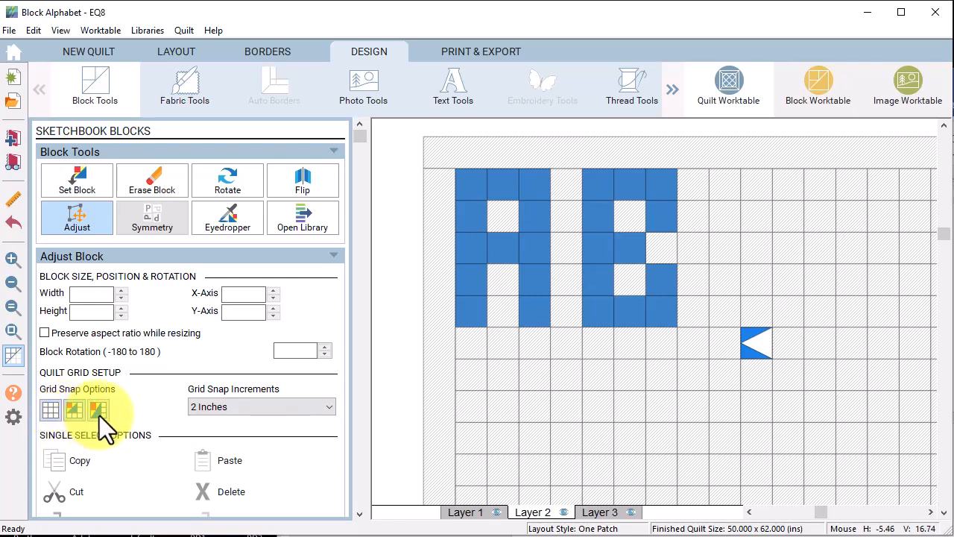
pyautogui.click(99, 415)
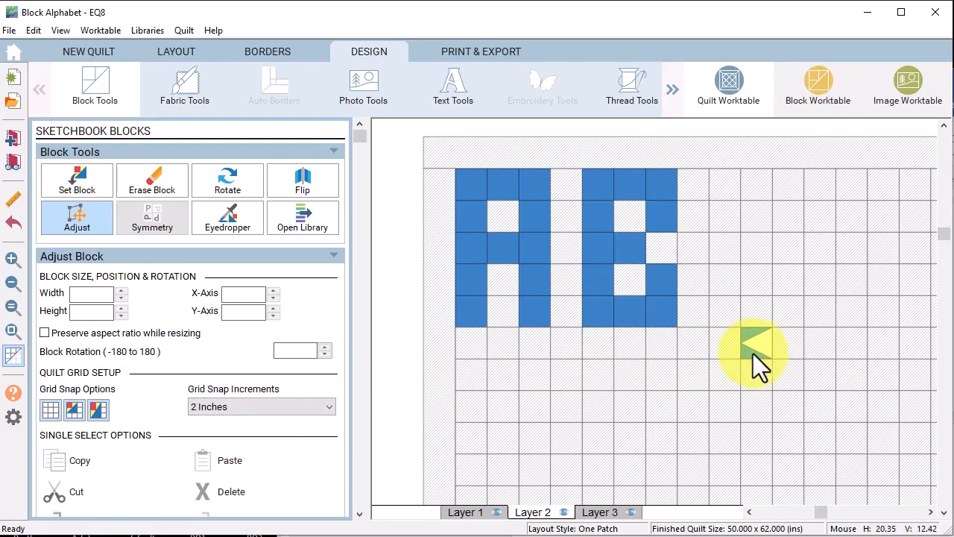
pyautogui.moveTo(753, 353); pyautogui.dragTo(670, 257)
pyautogui.click(711, 456)
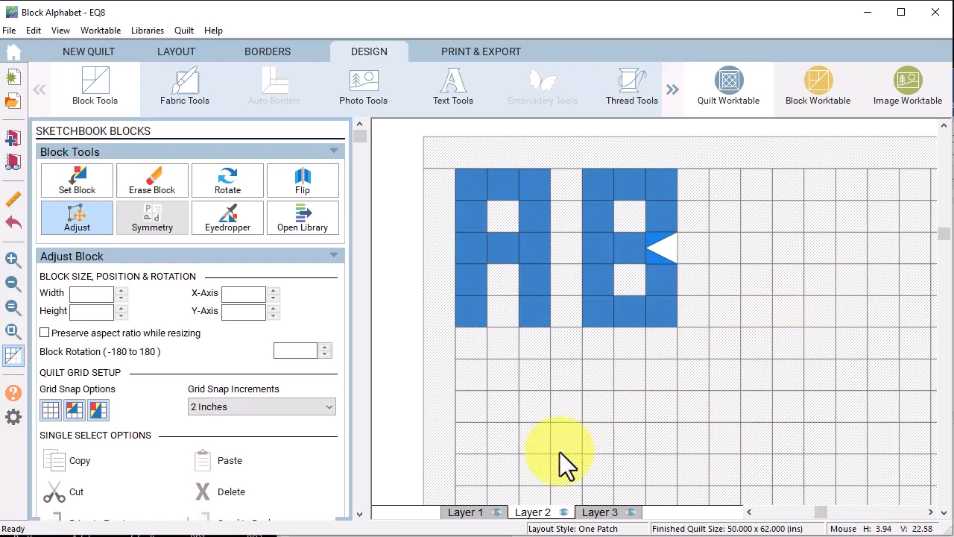
# - Paint a bright-blue letter C on Layer 1, three patches wide and five tall, one column after the B
pyautogui.click(477, 513)
pyautogui.click(179, 89)
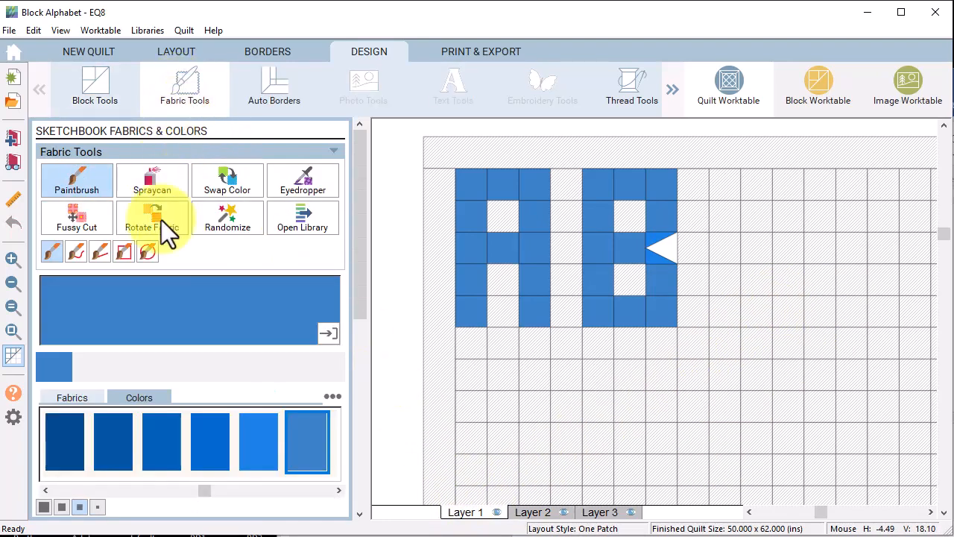
pyautogui.moveTo(731, 173)
pyautogui.mouseDown()
pyautogui.moveTo(715, 220)
pyautogui.moveTo(722, 316)
pyautogui.moveTo(804, 291)
pyautogui.mouseUp()
pyautogui.moveTo(754, 184); pyautogui.dragTo(786, 176)
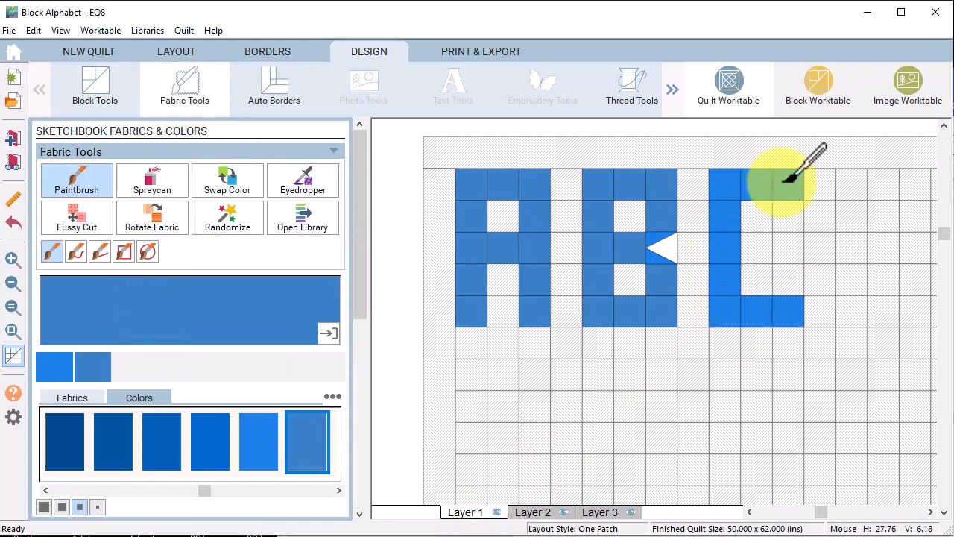
# - Paint a bright-blue closed rectangular outline for the letter D, three by five patches, one column after the C
pyautogui.moveTo(821, 512); pyautogui.dragTo(857, 513)
pyautogui.moveTo(532, 187); pyautogui.dragTo(529, 311)
pyautogui.moveTo(568, 181)
pyautogui.mouseDown()
pyautogui.moveTo(615, 213)
pyautogui.moveTo(605, 275)
pyautogui.moveTo(583, 310)
pyautogui.moveTo(602, 177)
pyautogui.moveTo(602, 188)
pyautogui.mouseUp()
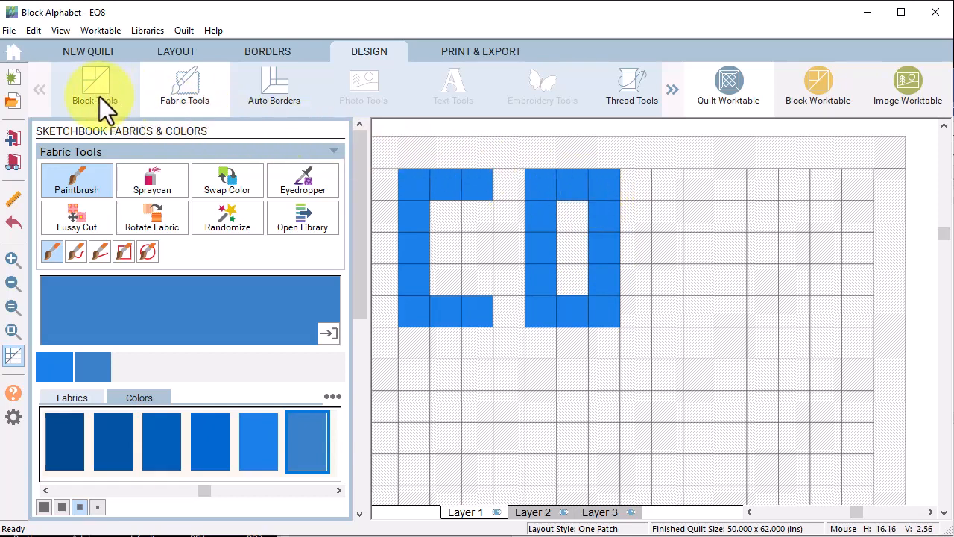
# - Erase the upper-right corner patch of the letter D
pyautogui.click(90, 95)
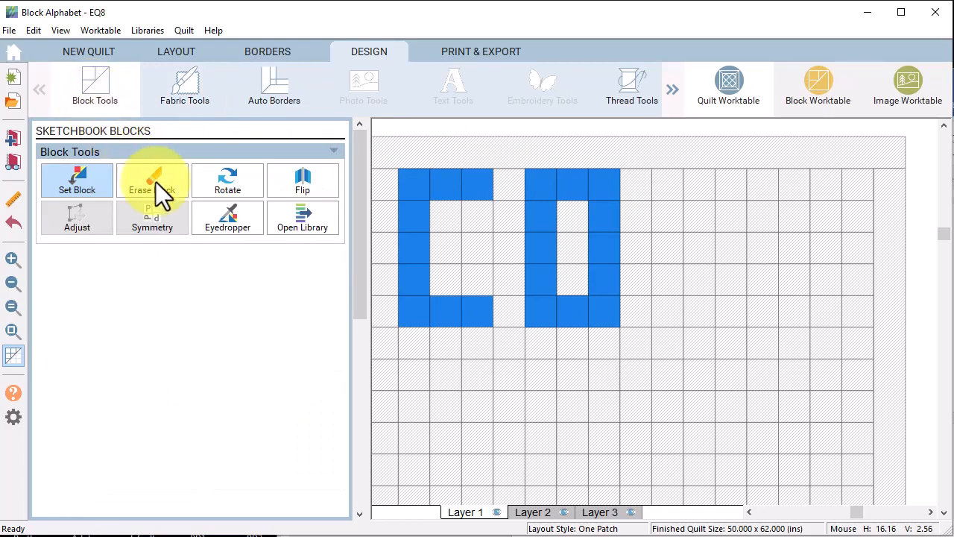
pyautogui.click(153, 182)
pyautogui.click(603, 185)
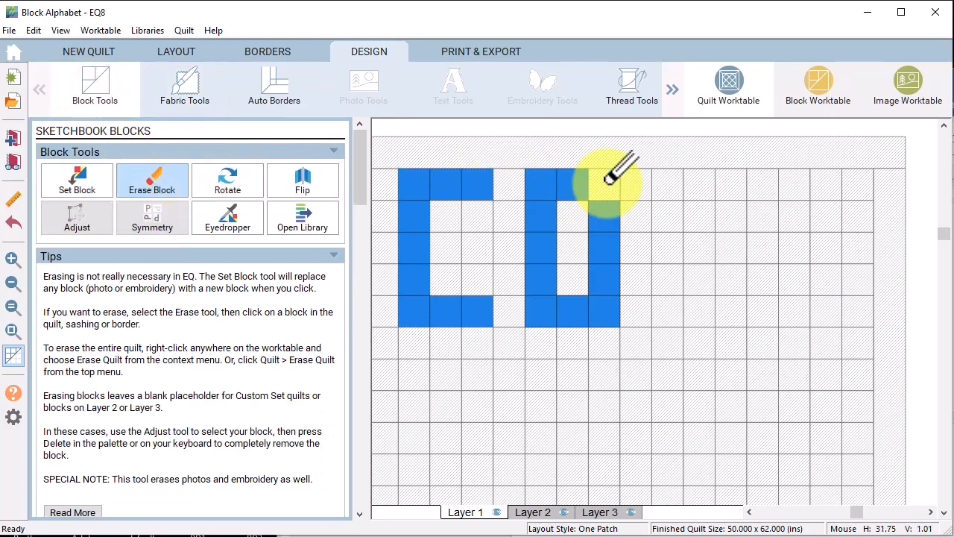
# - Erase the lower-right corner patch of the letter D
pyautogui.click(604, 307)
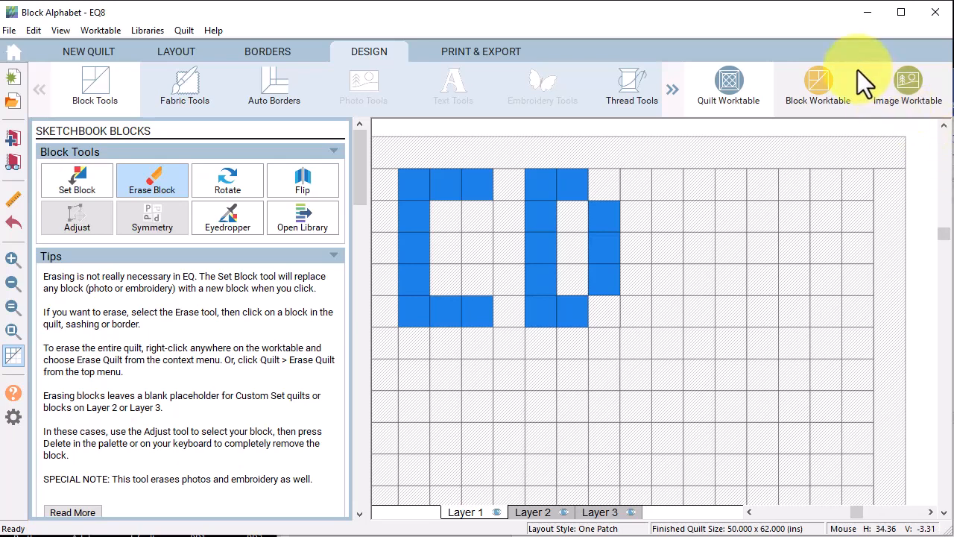
# - Start a new EasyDraw block on the Block Worktable and draw a diagonal line from its lower-left to its upper-right corner
pyautogui.click(829, 86)
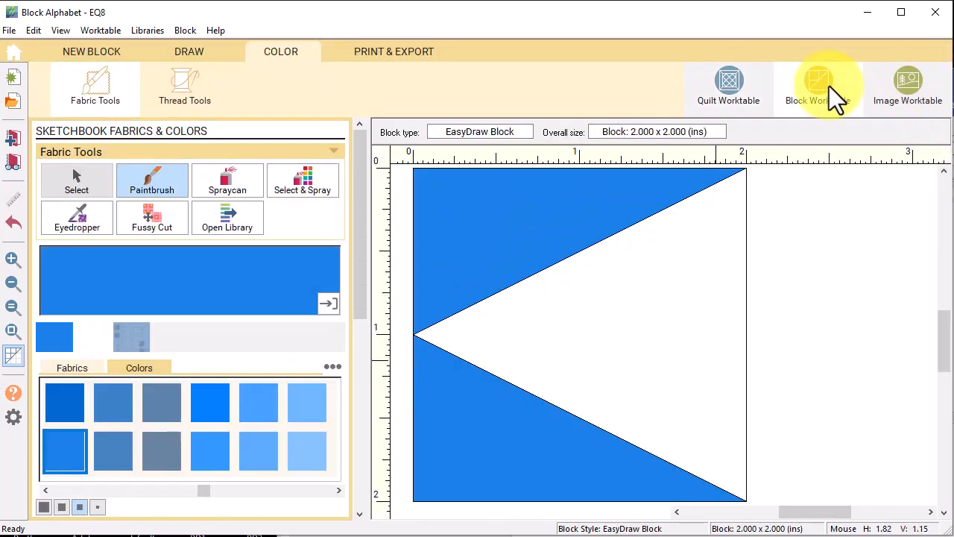
pyautogui.click(104, 48)
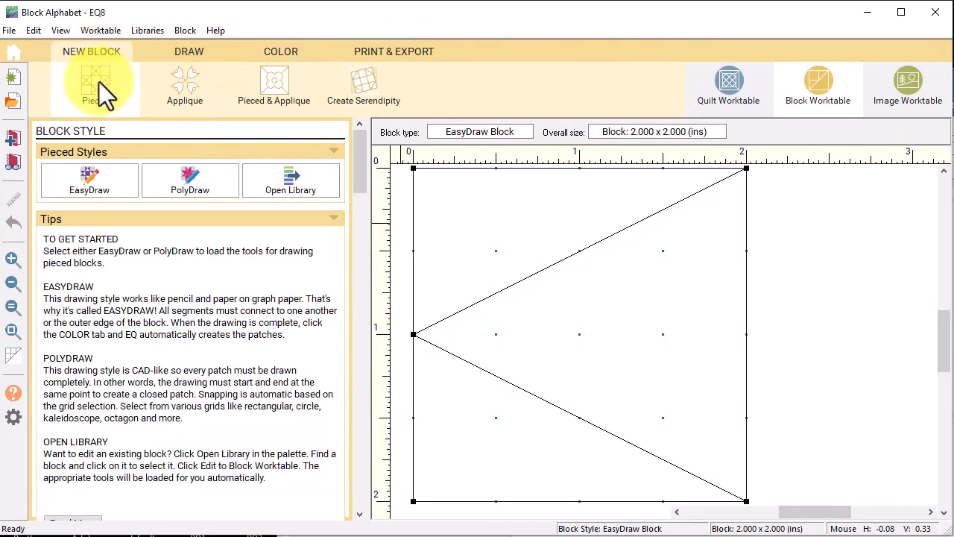
pyautogui.click(85, 196)
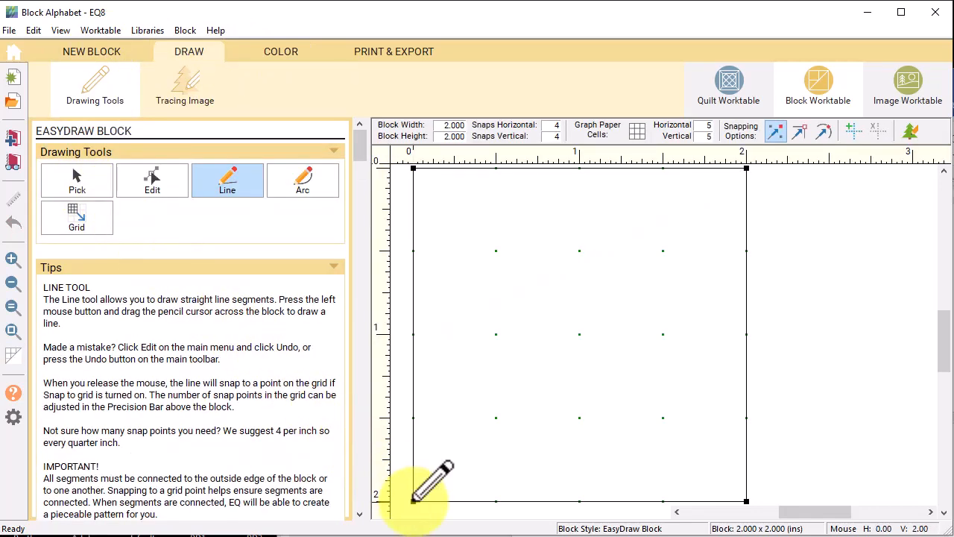
pyautogui.moveTo(697, 233); pyautogui.dragTo(761, 146)
# - Color the block's upper-left triangle bright blue and its lower-right triangle white, and add the block to the project sketchbook
pyautogui.click(283, 51)
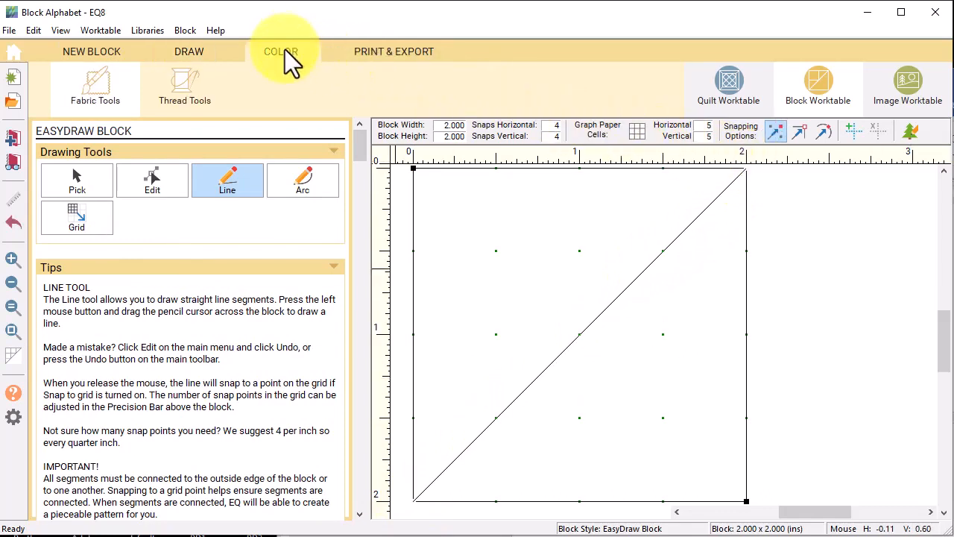
pyautogui.click(506, 253)
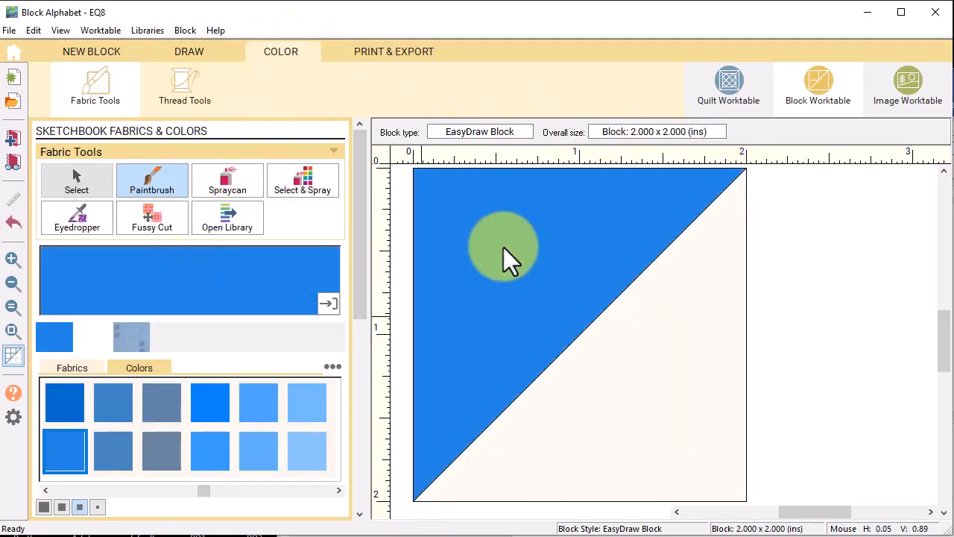
pyautogui.click(92, 337)
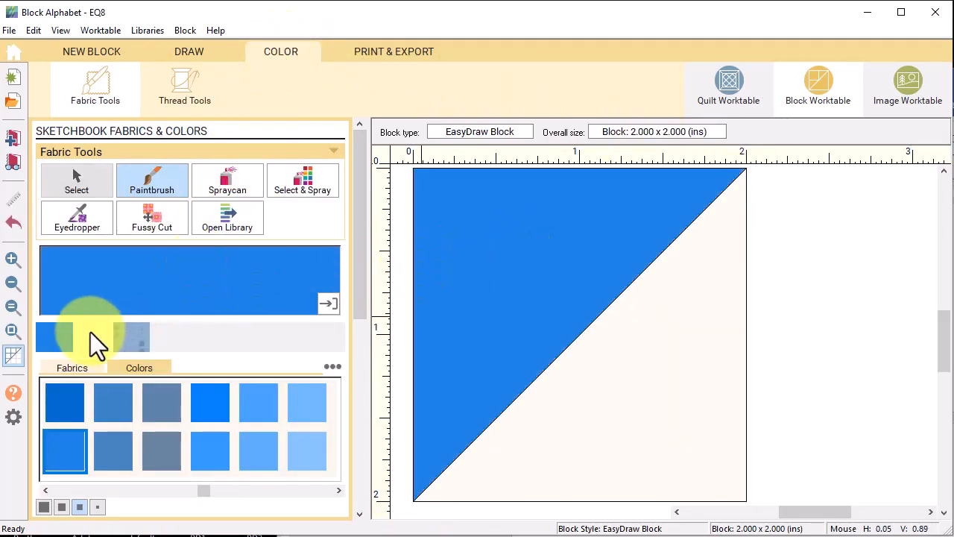
pyautogui.click(640, 365)
pyautogui.click(15, 143)
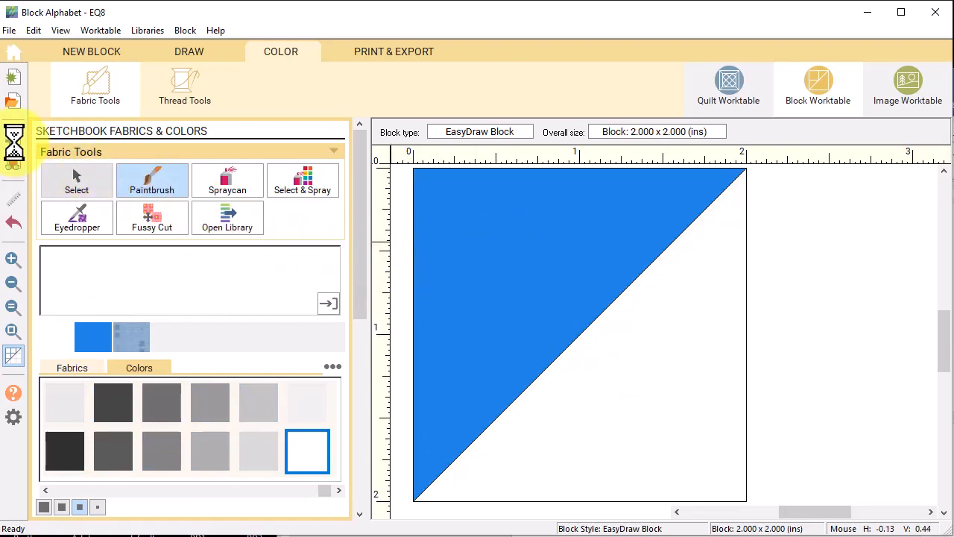
# - Return to the quilt and set the diagonal half-square block on Layer 2 over the D's erased lower-right corner patch
pyautogui.click(728, 85)
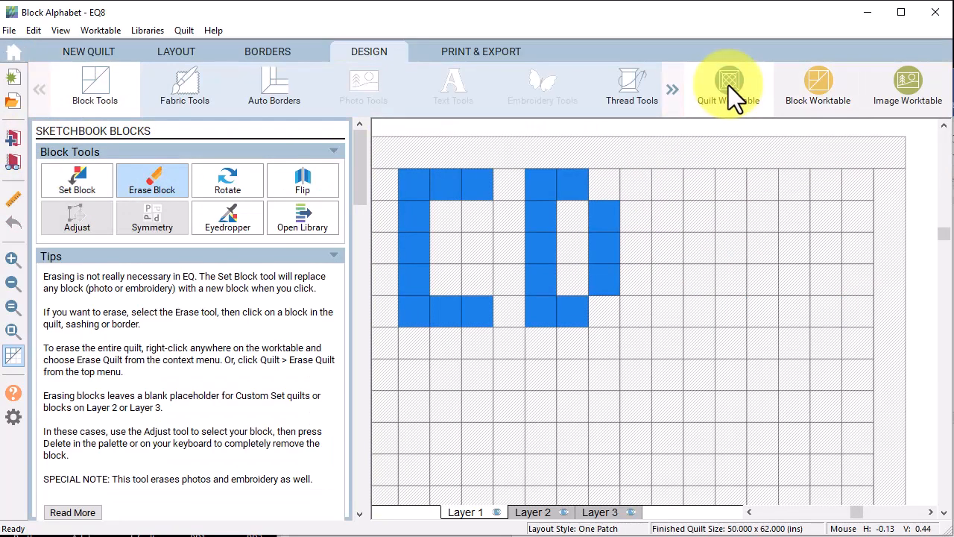
pyautogui.click(533, 513)
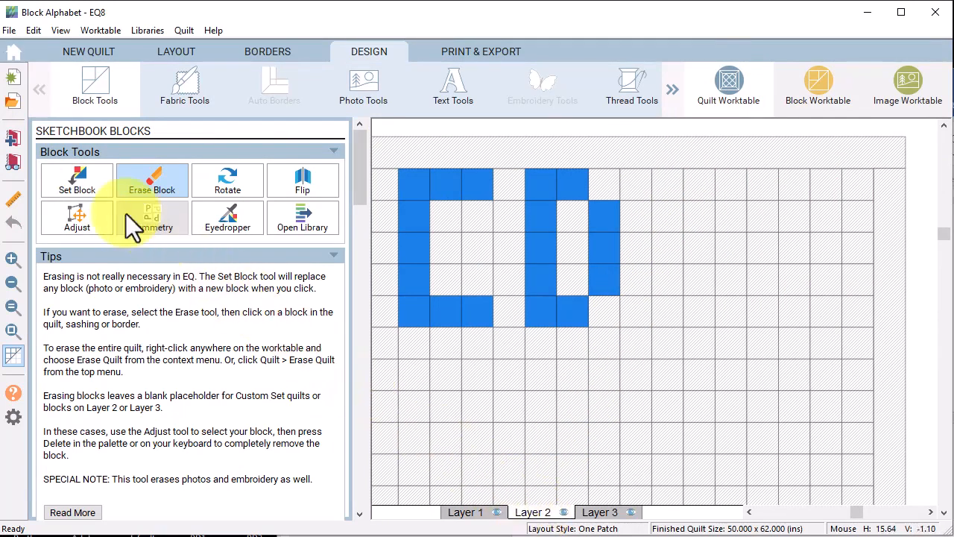
pyautogui.click(77, 180)
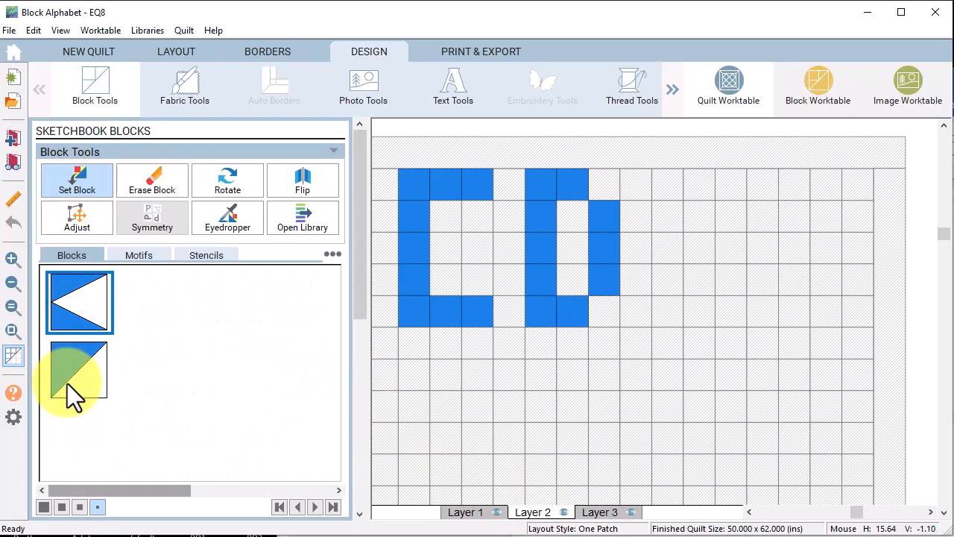
pyautogui.moveTo(72, 395); pyautogui.dragTo(578, 289)
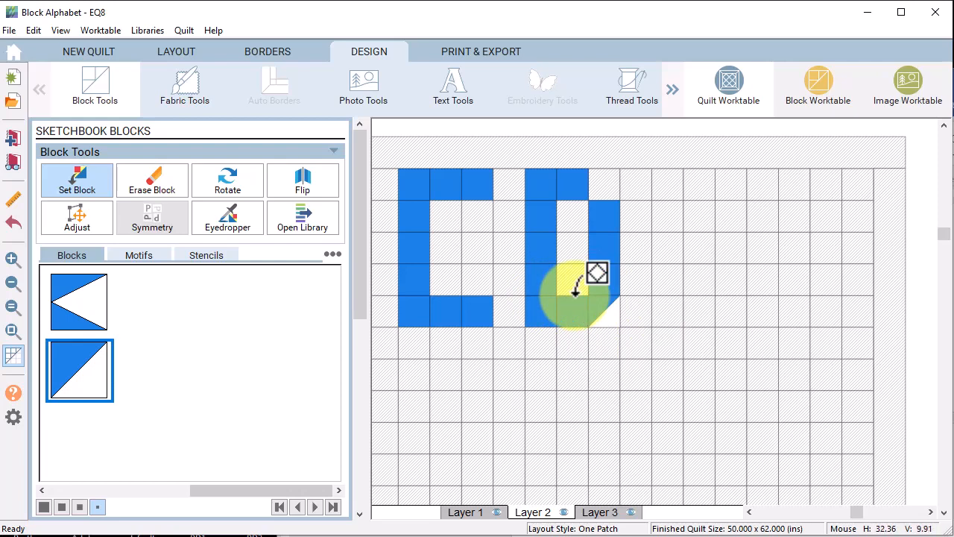
# - Copy the diagonal corner block and place the copy on the D's empty upper-right corner patch
pyautogui.click(79, 216)
pyautogui.click(605, 317)
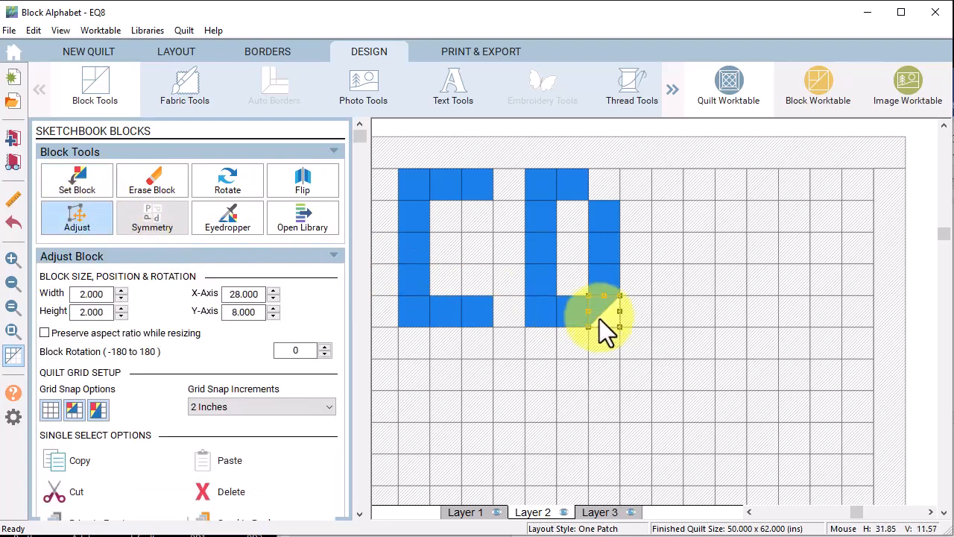
pyautogui.click(55, 460)
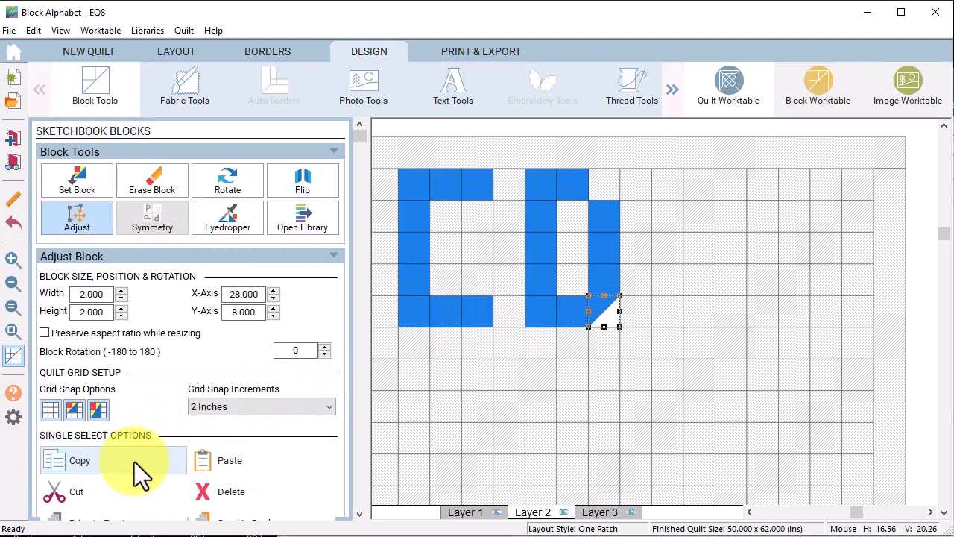
pyautogui.click(237, 462)
pyautogui.moveTo(634, 346); pyautogui.dragTo(607, 185)
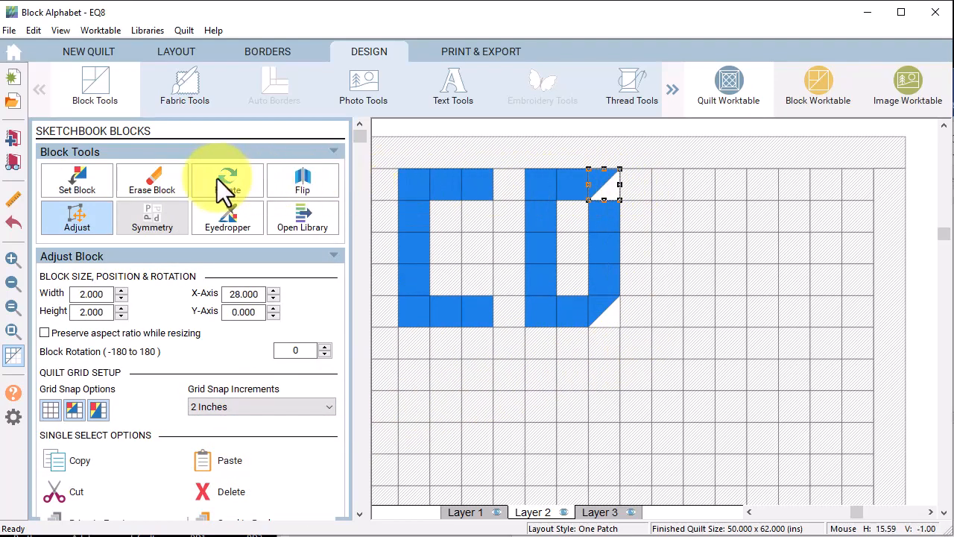
# - Rotate the upper-right corner block of the D until its blue triangle joins the letter and the white one faces outward
pyautogui.click(224, 179)
pyautogui.click(611, 186)
pyautogui.click(609, 187)
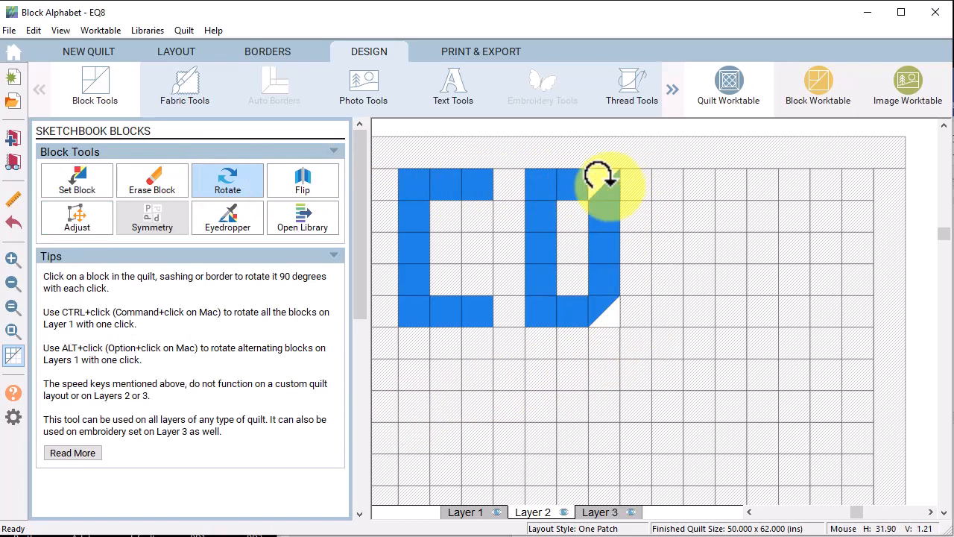
pyautogui.click(609, 186)
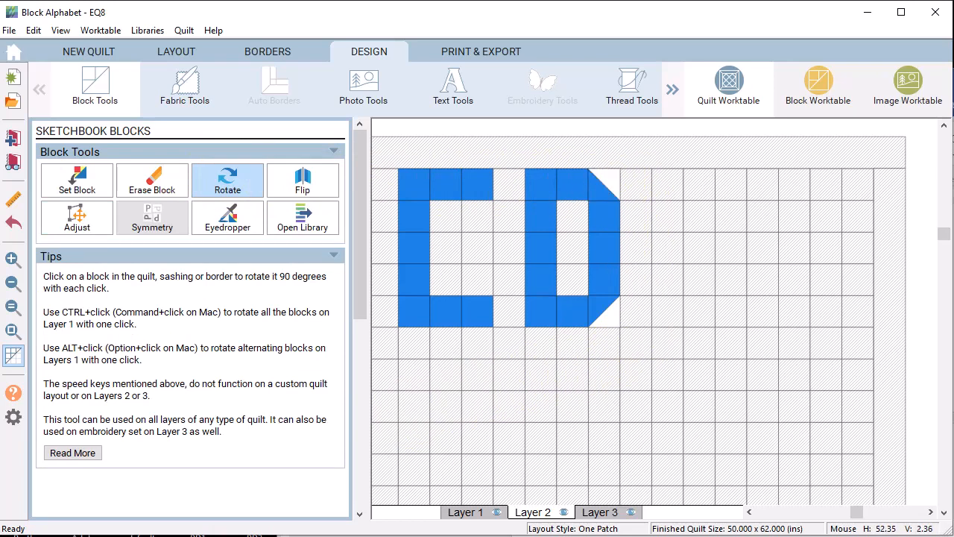
# - Paint a bright-blue letter E on Layer 1, three by five patches with a two-patch middle bar, one column after the D
pyautogui.click(464, 507)
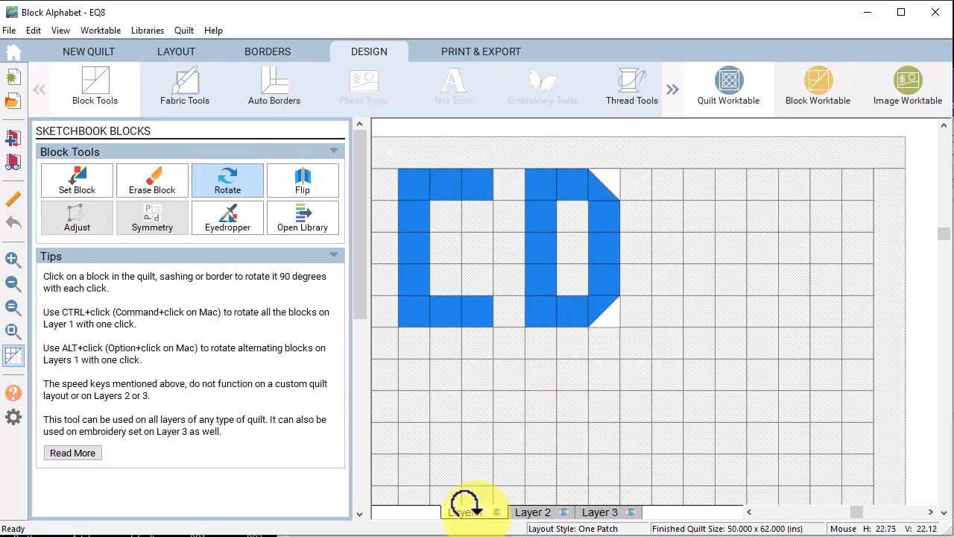
pyautogui.click(183, 88)
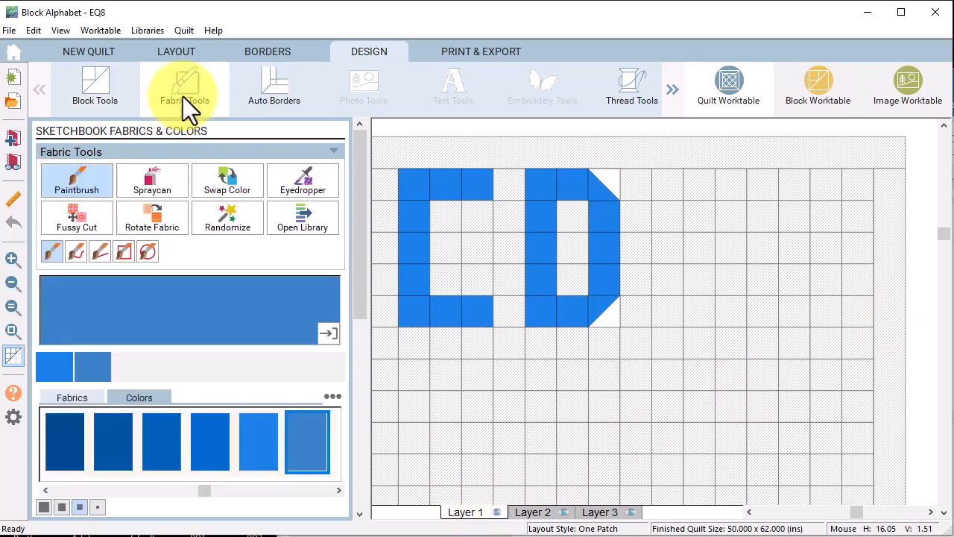
pyautogui.click(84, 368)
pyautogui.click(667, 187)
pyautogui.click(669, 212)
pyautogui.click(668, 248)
pyautogui.click(666, 279)
pyautogui.click(663, 313)
pyautogui.click(699, 180)
pyautogui.click(724, 180)
pyautogui.click(700, 247)
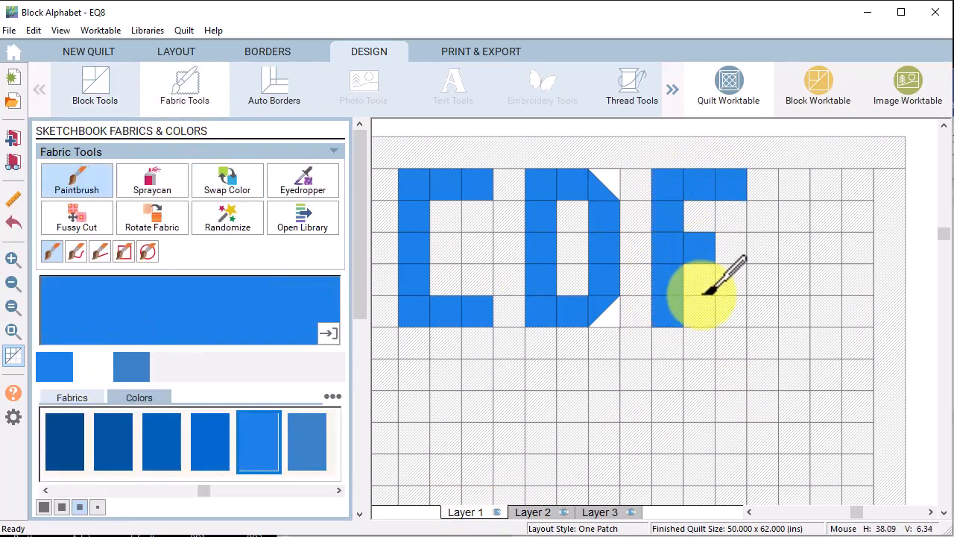
pyautogui.click(699, 311)
pyautogui.click(730, 311)
# - Paint a bright-blue letter F, three by five patches with a two-patch middle bar, one column after the E
pyautogui.click(793, 184)
pyautogui.click(794, 216)
pyautogui.click(793, 247)
pyautogui.click(794, 279)
pyautogui.click(797, 309)
pyautogui.click(826, 184)
pyautogui.click(857, 184)
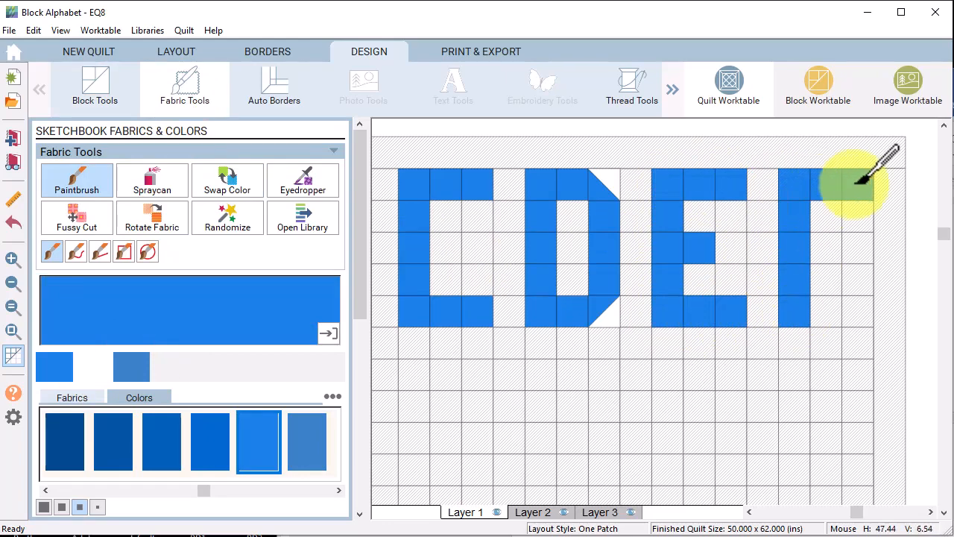
pyautogui.click(825, 247)
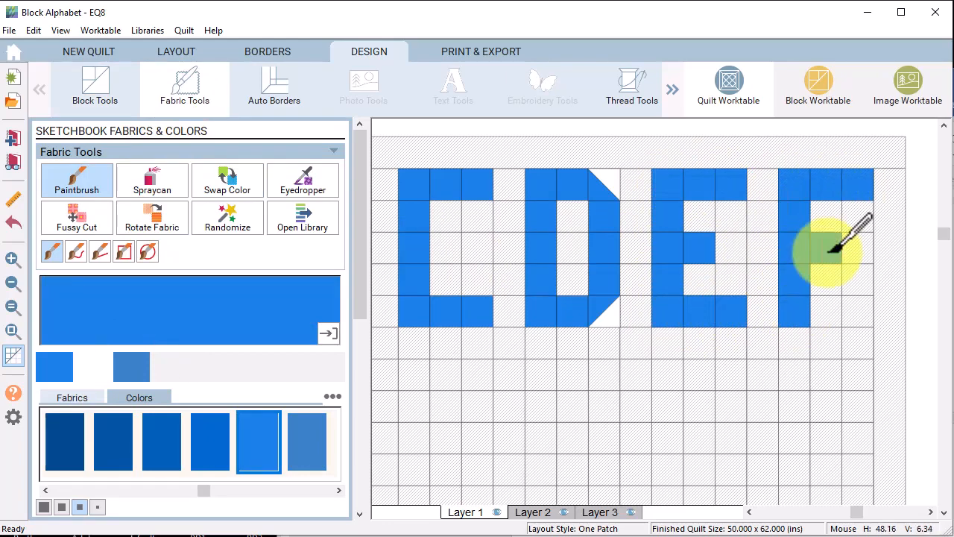
# - Use Swap Color to recolor the letters A to F in one darker blue
pyautogui.click(13, 332)
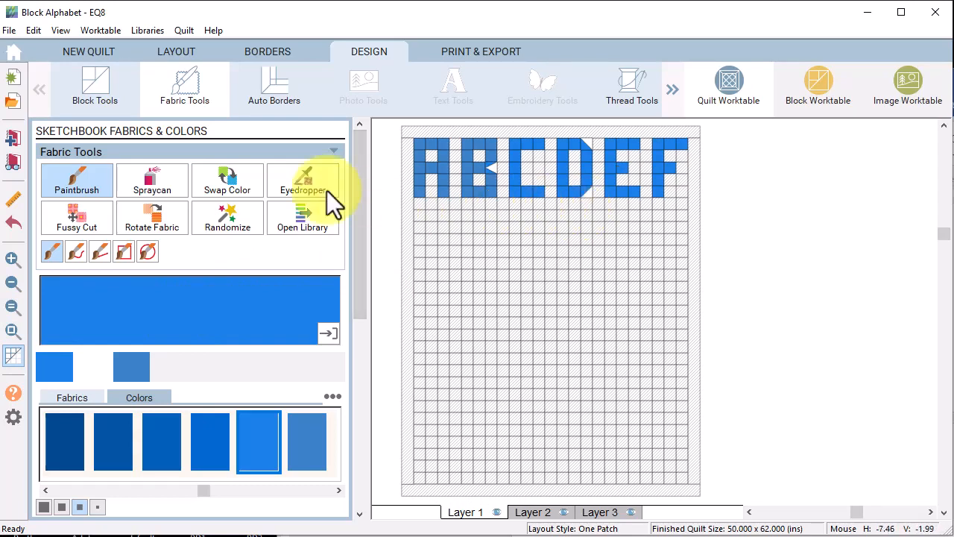
pyautogui.click(230, 184)
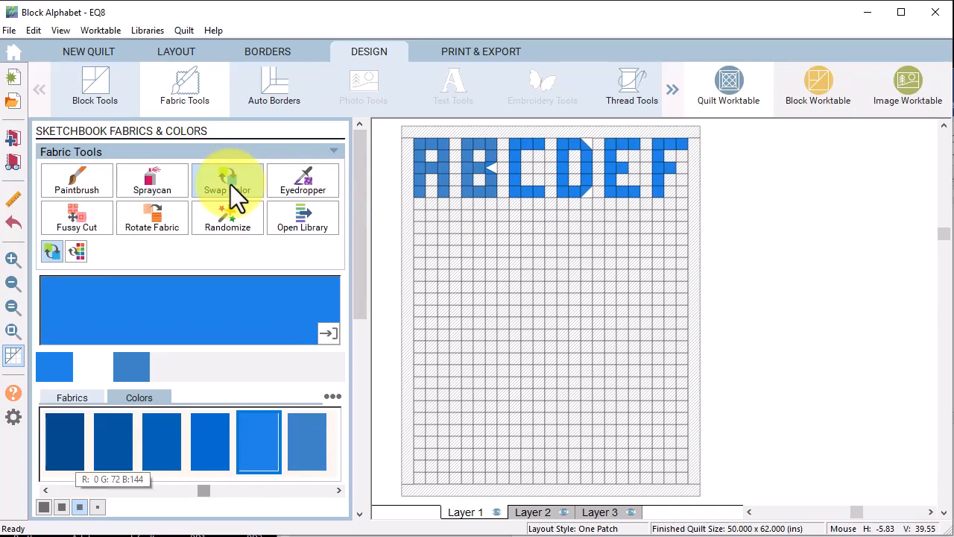
pyautogui.click(154, 439)
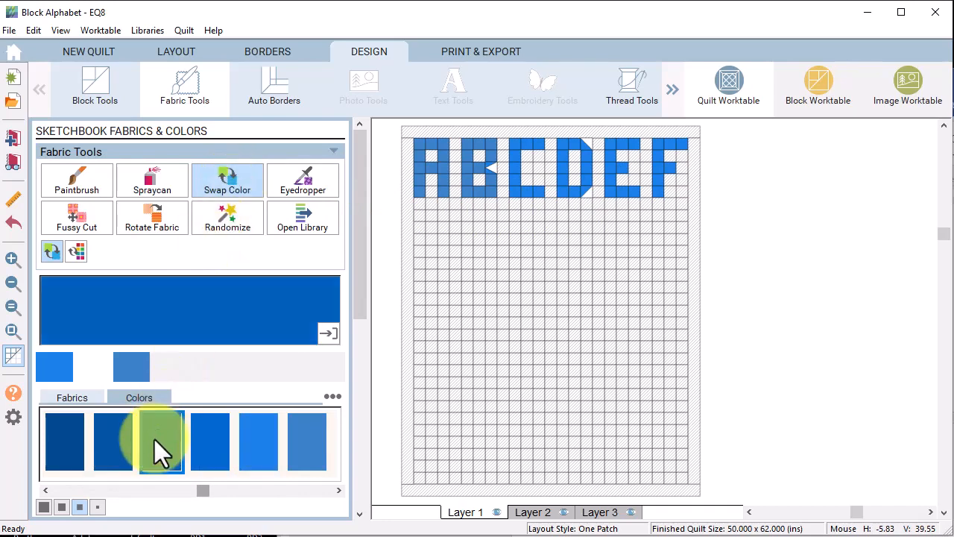
pyautogui.click(447, 164)
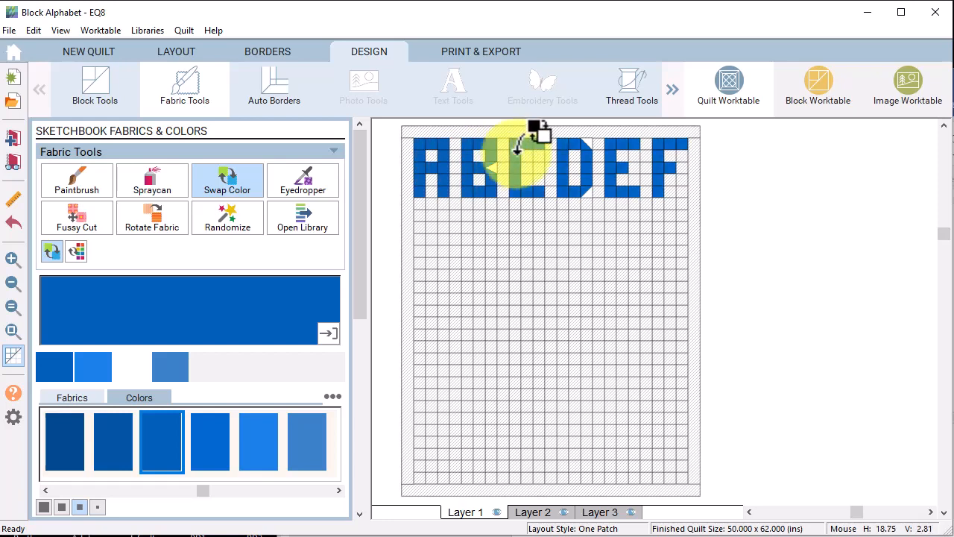
# - Use Swap Color to fill all the blank background patches of the quilt with white
pyautogui.click(140, 372)
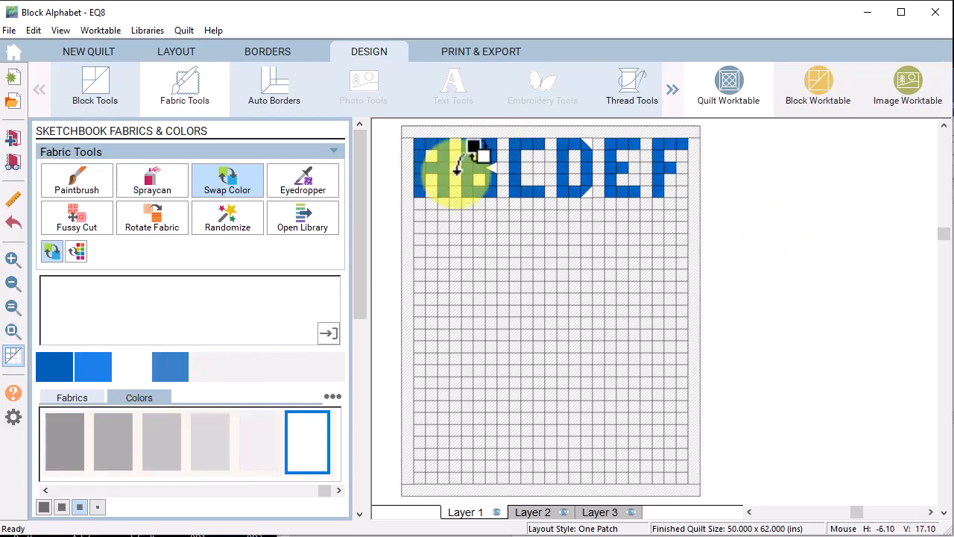
pyautogui.click(457, 170)
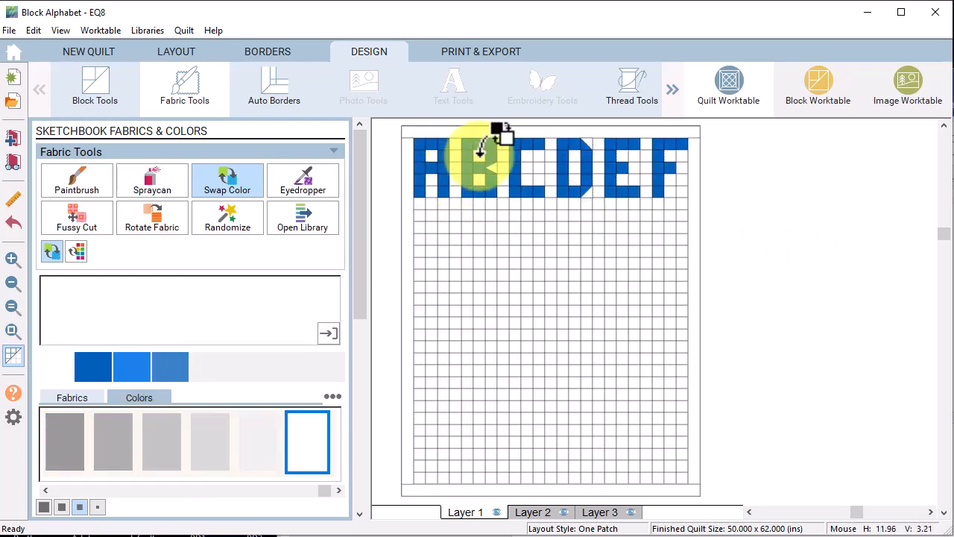
pyautogui.click(15, 286)
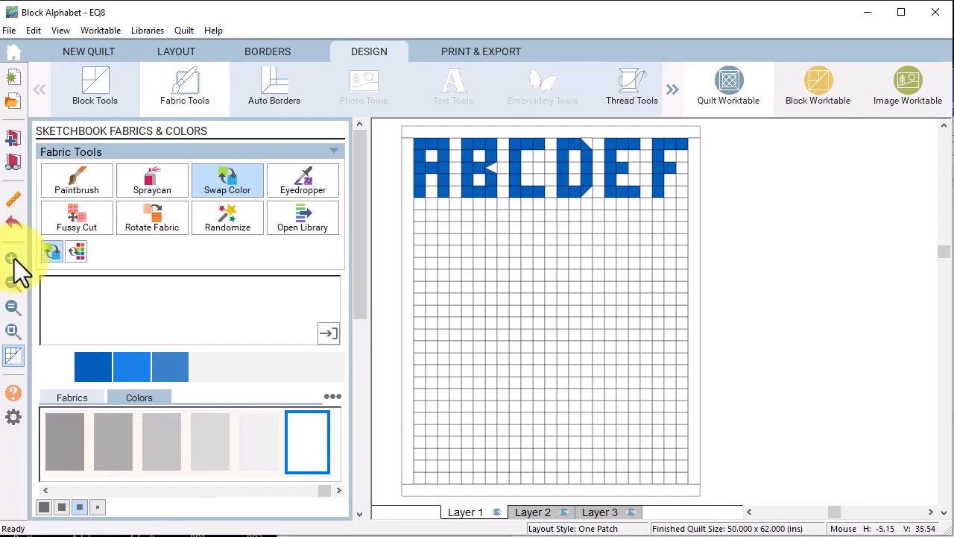
# - Add the alphabet quilt to the project sketchbook, both as a quilt and as a photo
pyautogui.click(13, 140)
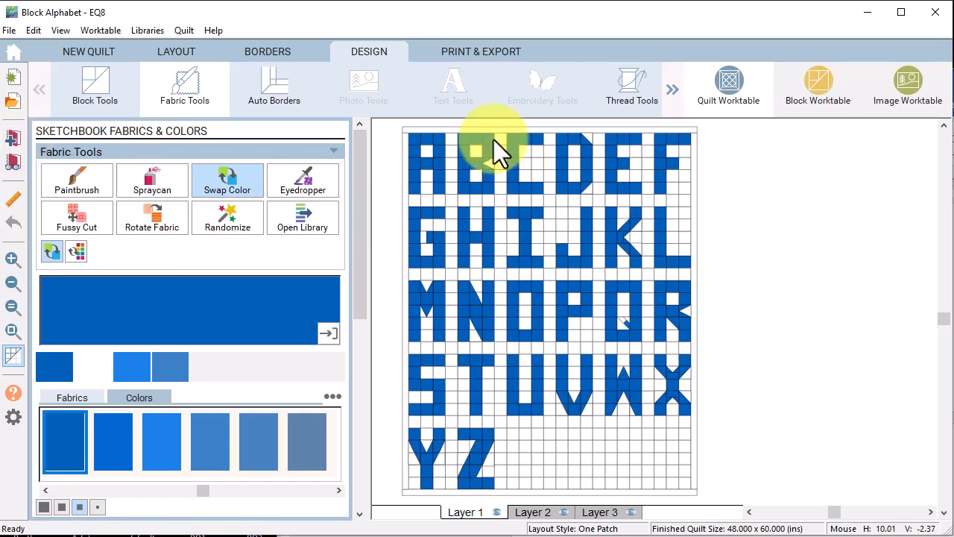
pyautogui.click(184, 32)
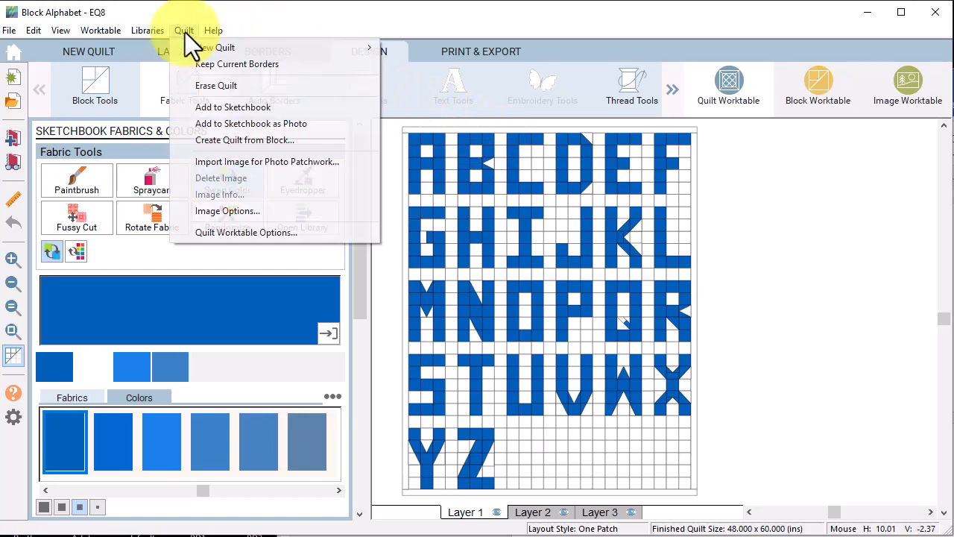
pyautogui.click(291, 123)
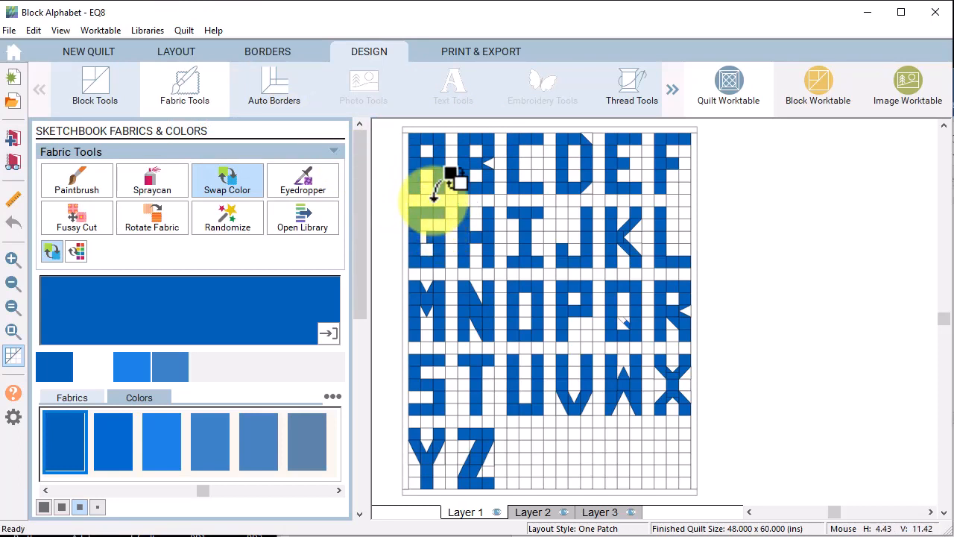
# - Open the alphabet quilt photo from the project sketchbook for editing on the Image Worktable
pyautogui.click(14, 163)
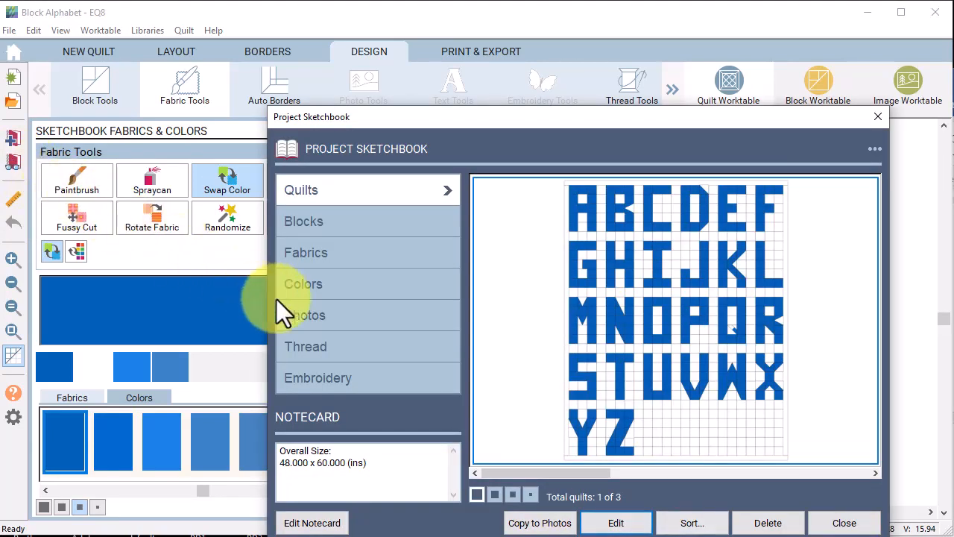
pyautogui.click(306, 315)
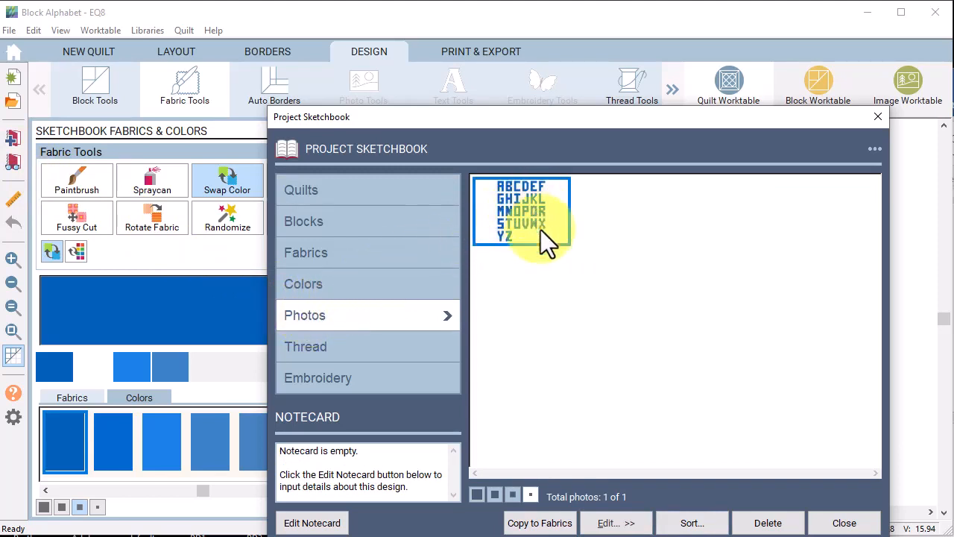
pyautogui.click(632, 523)
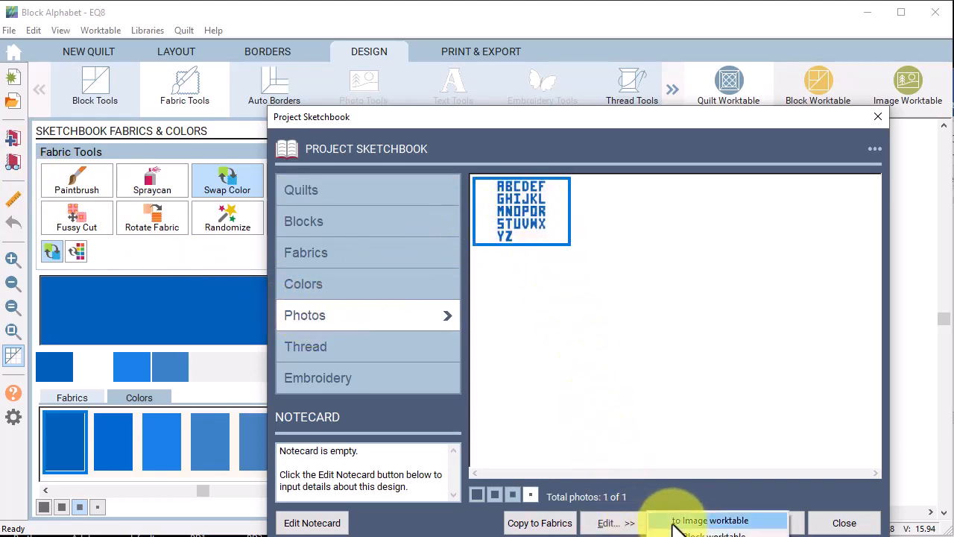
pyautogui.click(734, 520)
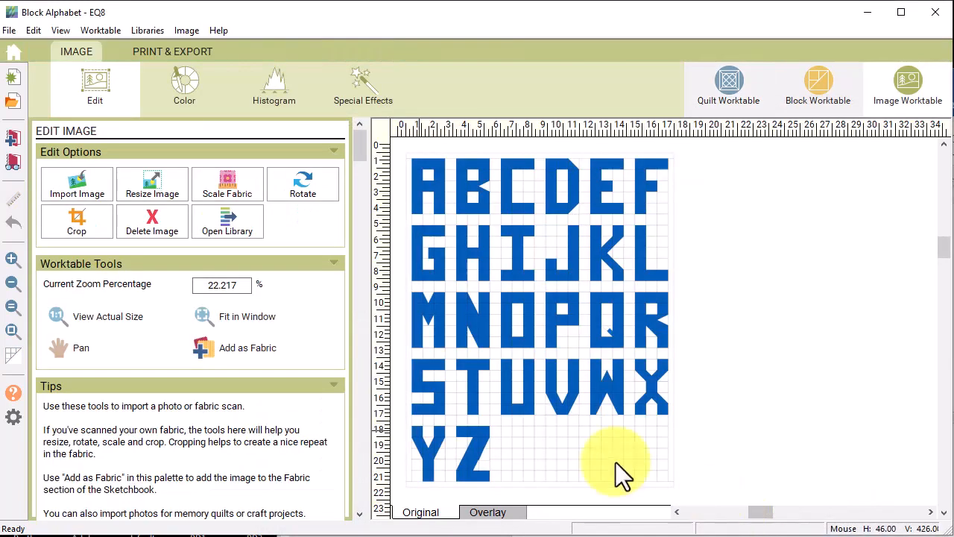
# - Crop the alphabet photo tightly to the letter A and add the cropped image to the project sketchbook
pyautogui.click(77, 222)
pyautogui.moveTo(673, 484); pyautogui.dragTo(445, 214)
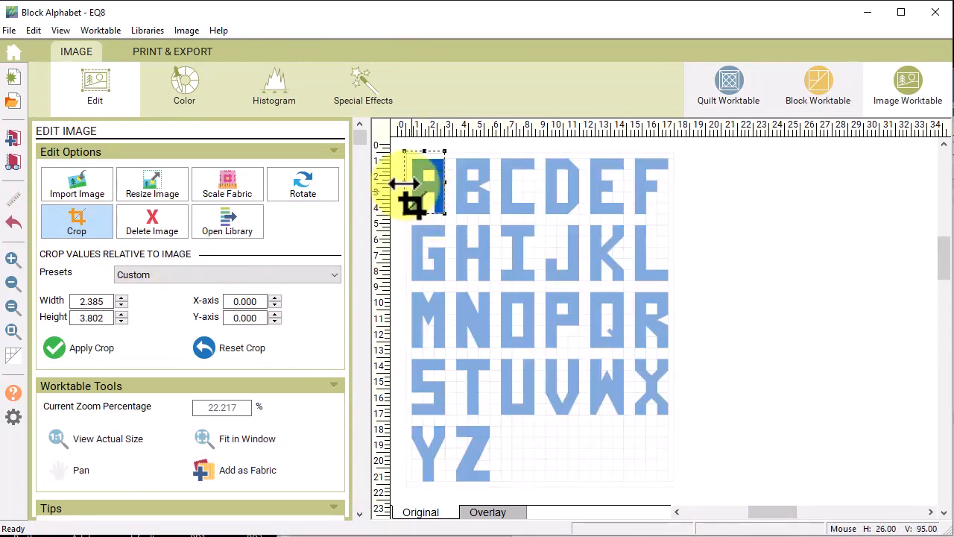
pyautogui.moveTo(404, 191); pyautogui.dragTo(411, 192)
pyautogui.moveTo(428, 149); pyautogui.dragTo(432, 158)
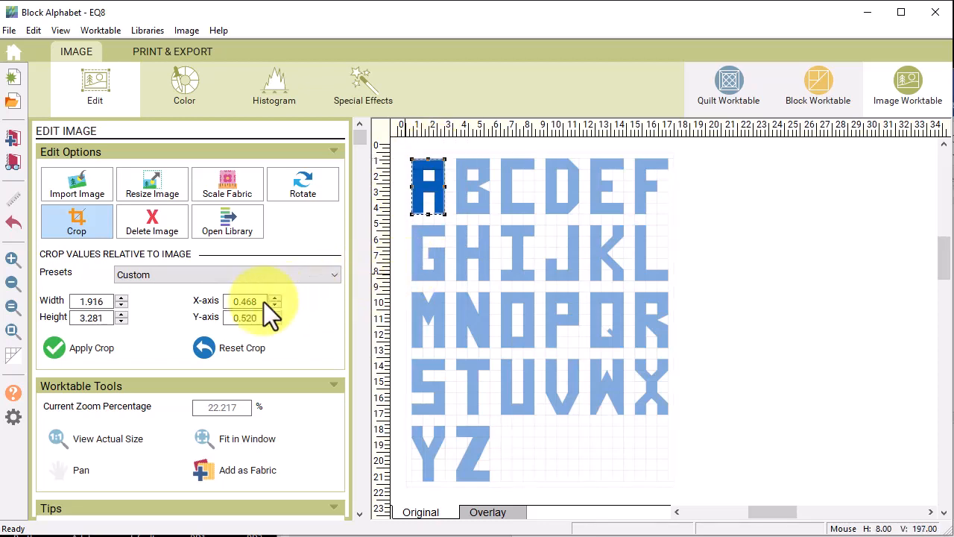
pyautogui.click(55, 348)
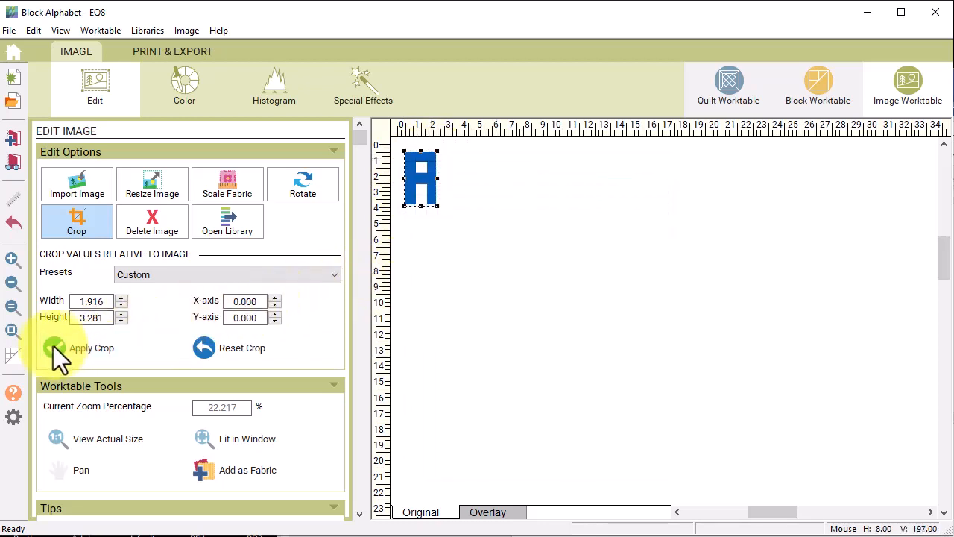
pyautogui.click(14, 138)
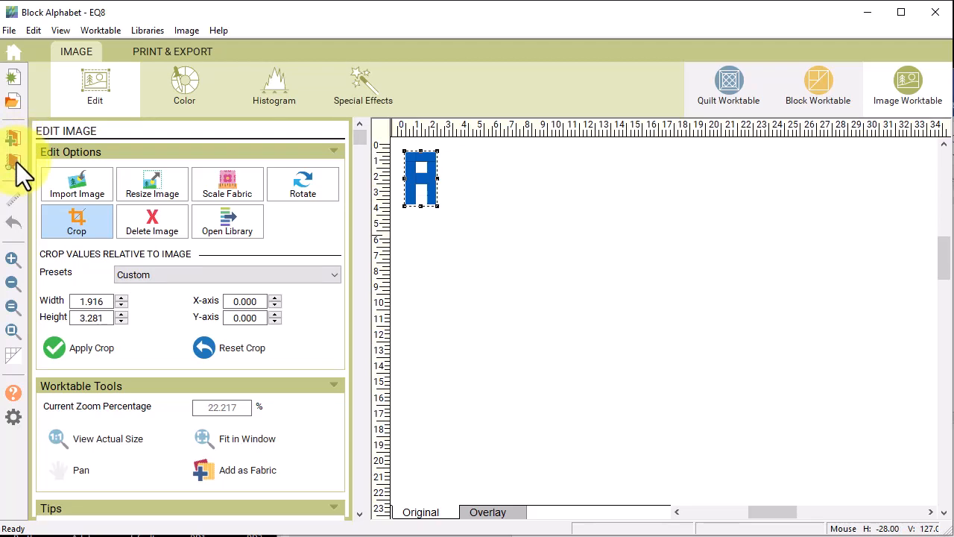
# - Send the cropped letter A photo from the project sketchbook to the Block Worktable as a tracing image
pyautogui.click(18, 165)
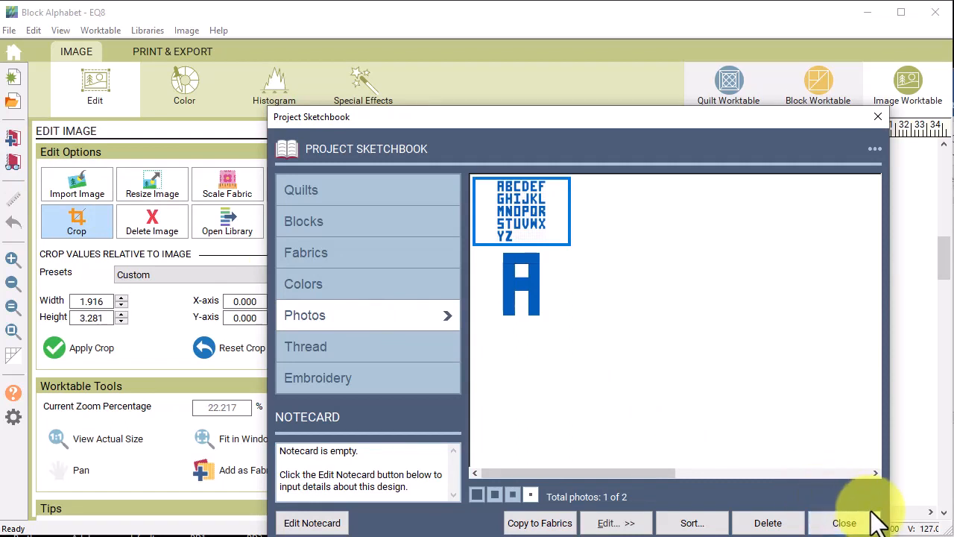
pyautogui.moveTo(480, 117); pyautogui.dragTo(389, 68)
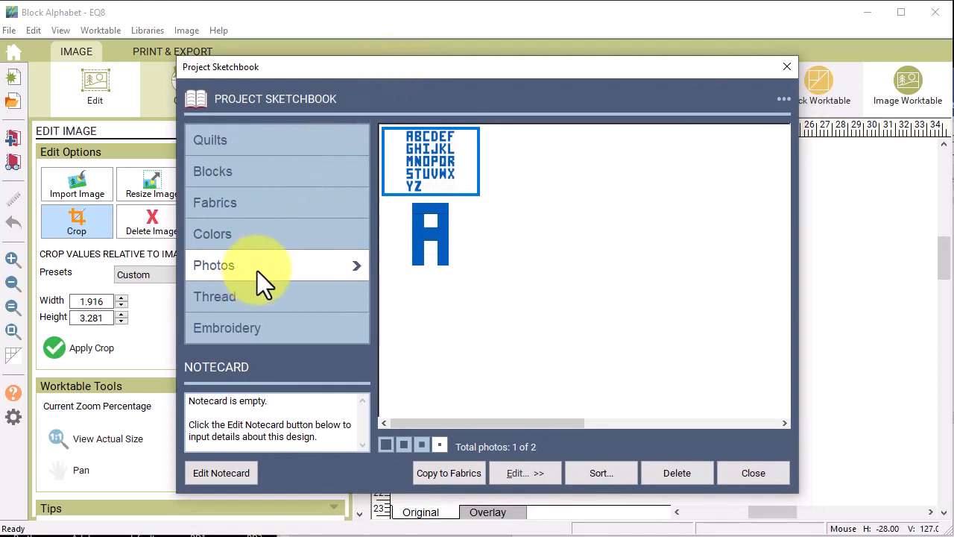
pyautogui.click(446, 233)
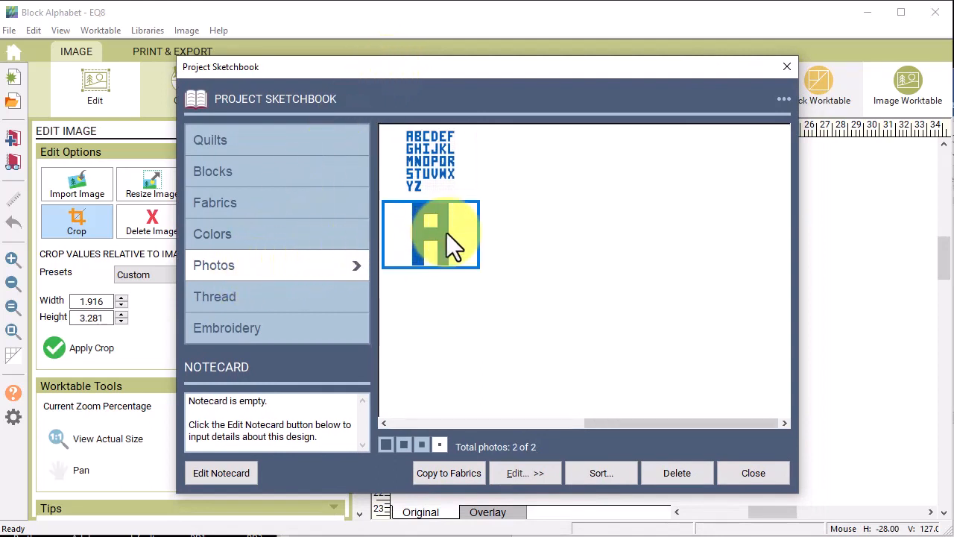
pyautogui.click(544, 474)
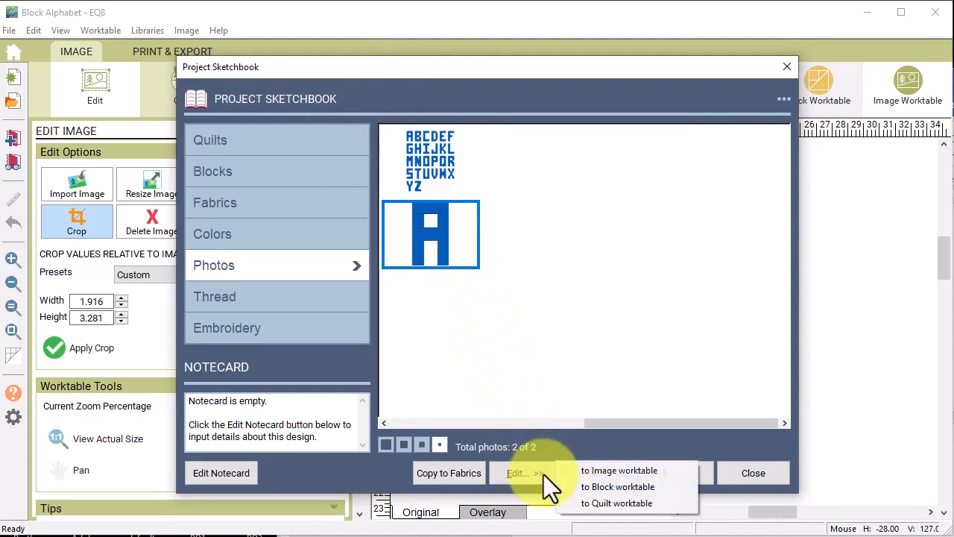
pyautogui.click(639, 485)
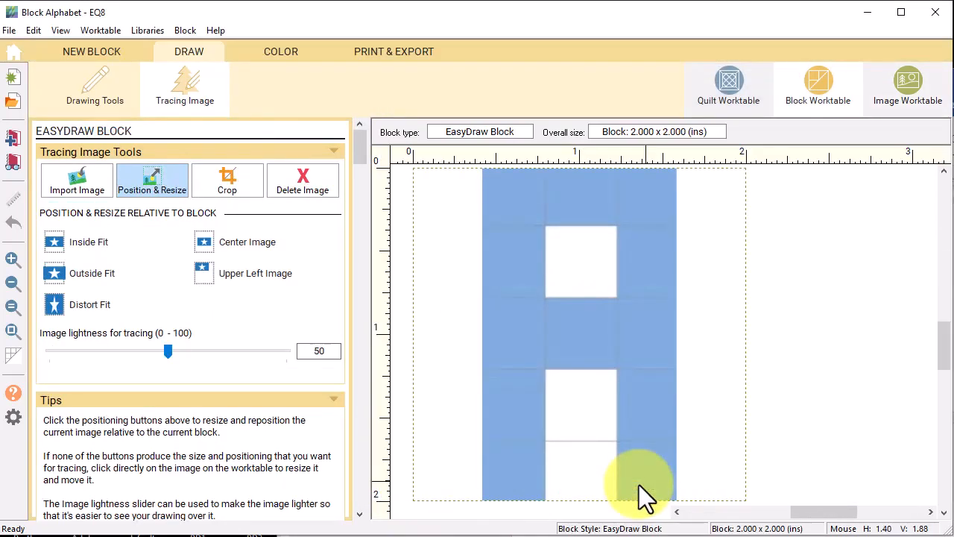
# - Set the EasyDraw block to 3 x 5 inches with 6 horizontal and 10 vertical snaps, and distort-fit the tracing image to the block
pyautogui.click(112, 51)
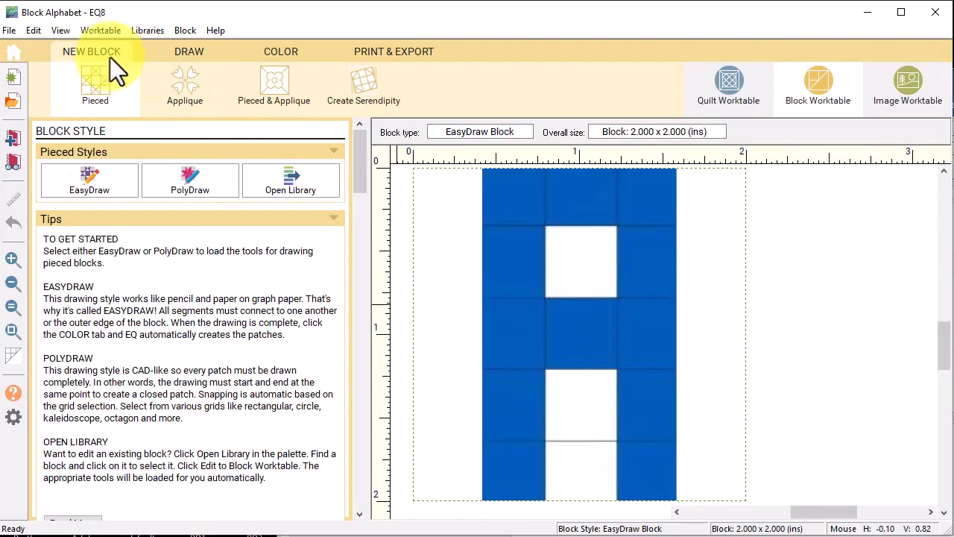
pyautogui.click(92, 177)
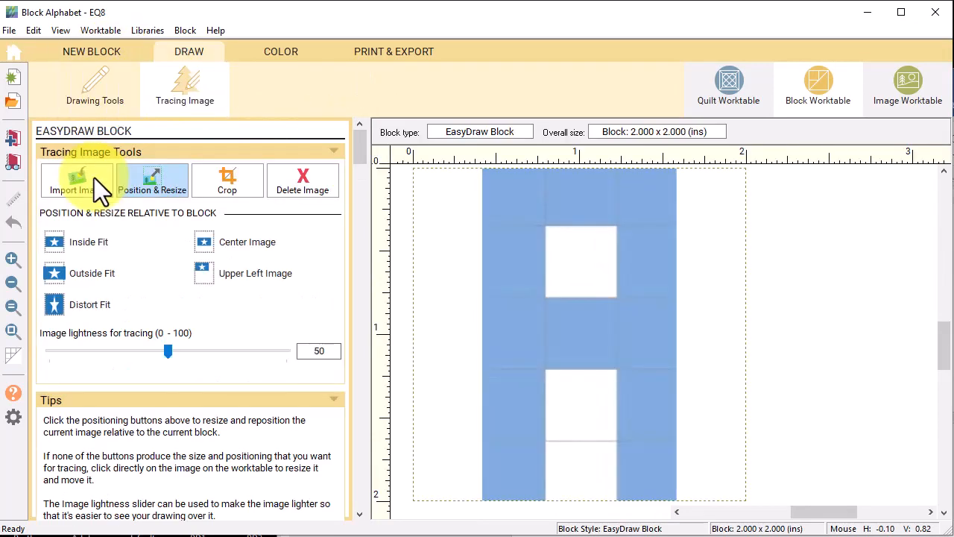
pyautogui.click(103, 93)
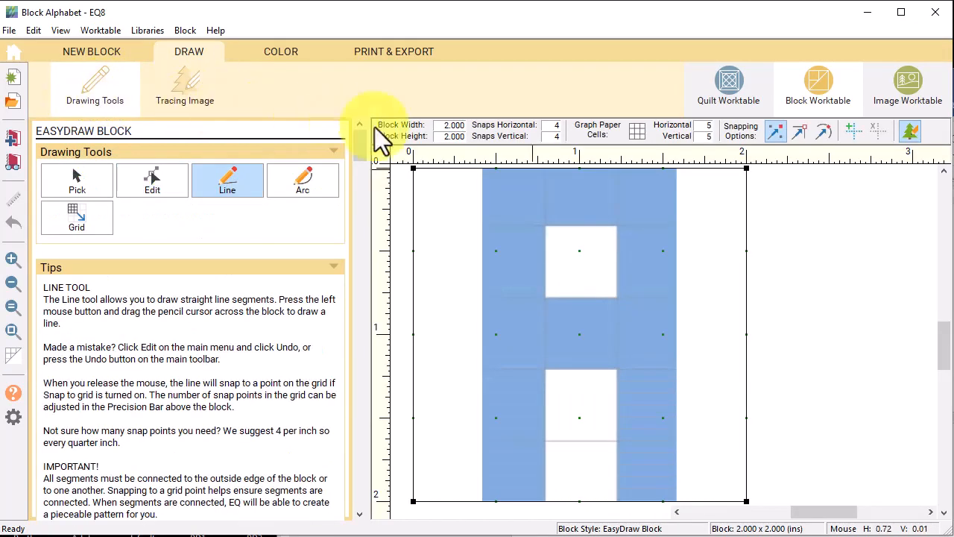
pyautogui.doubleClick(441, 126)
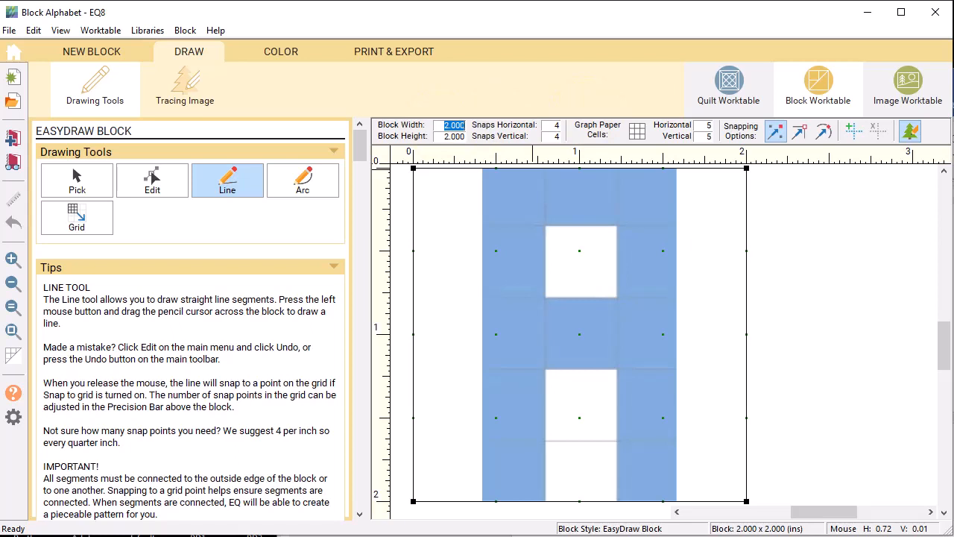
pyautogui.write('3')
pyautogui.press('Tab')
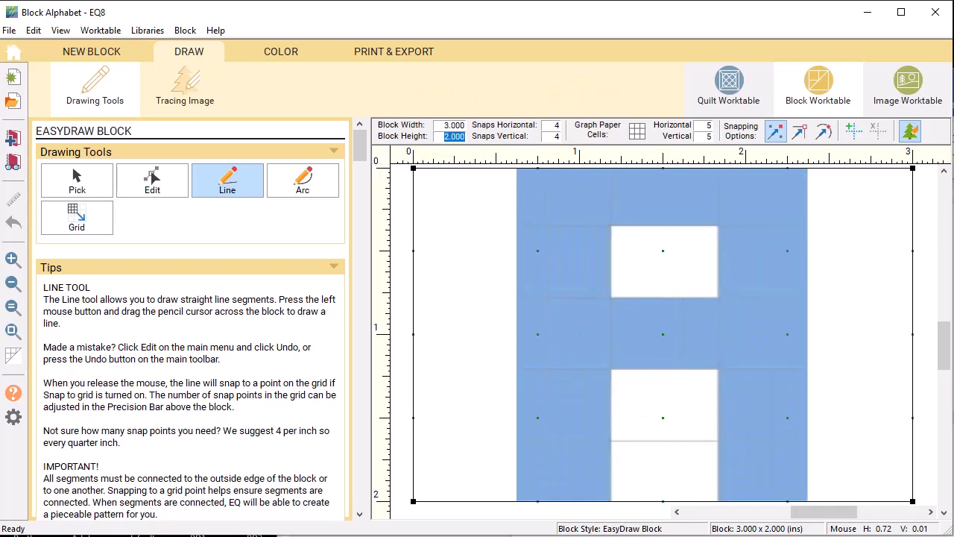
pyautogui.press('Tab')
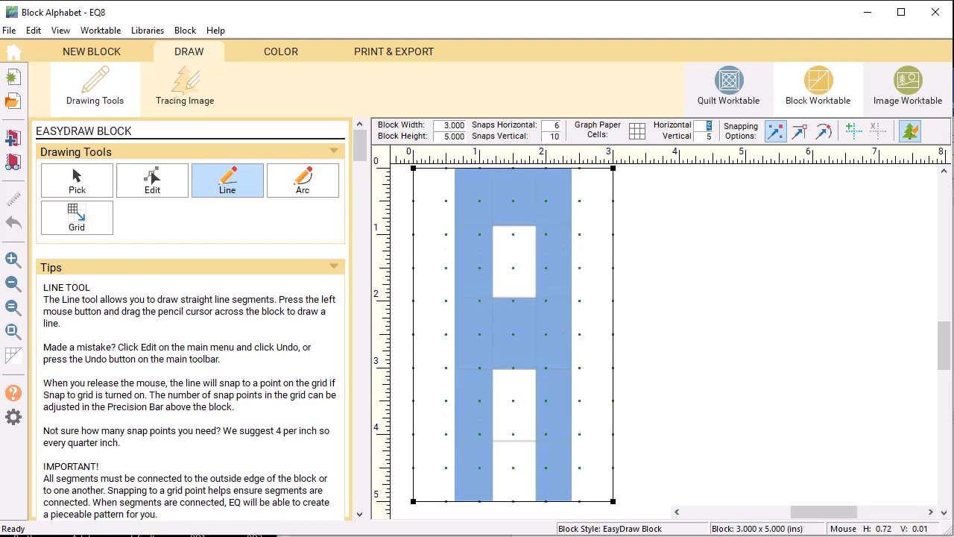
pyautogui.click(182, 93)
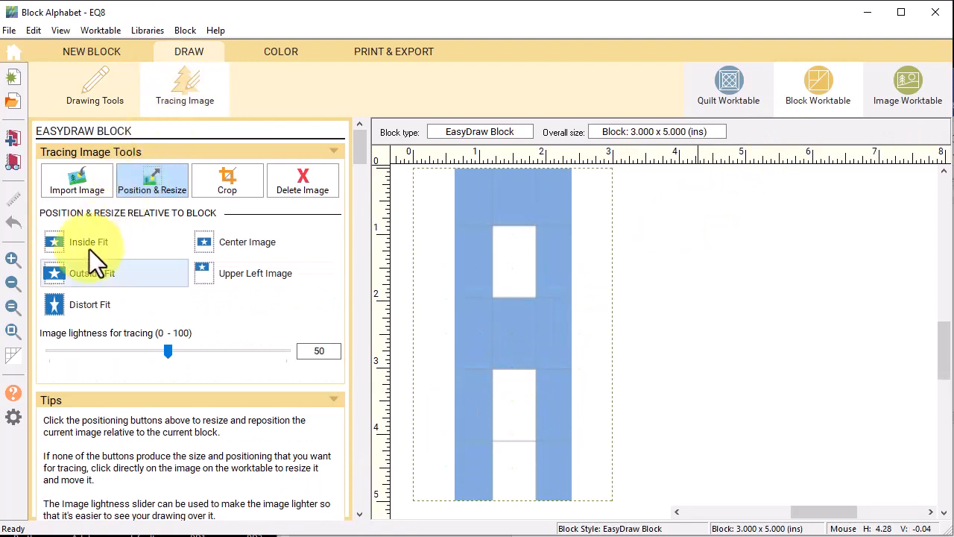
pyautogui.click(54, 307)
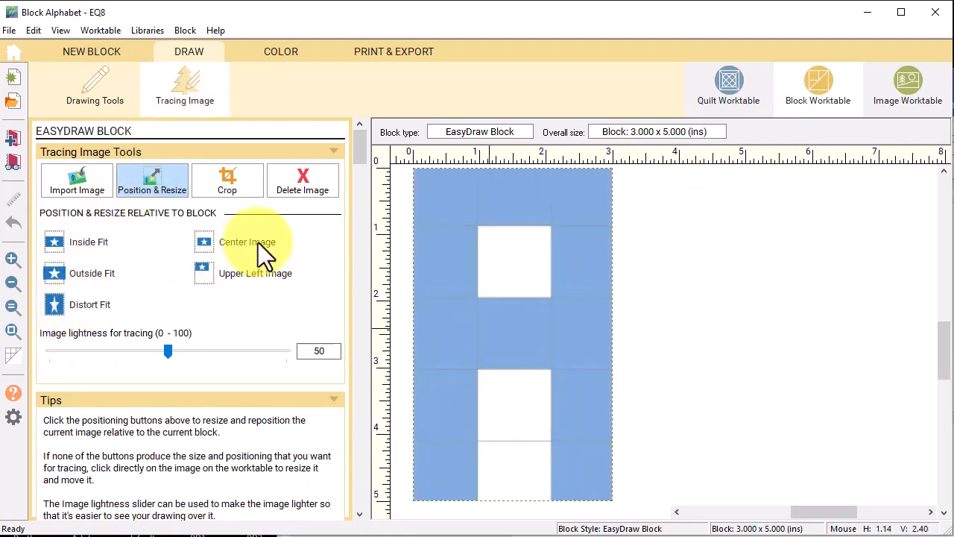
# - Trace the A's crosswise seams with three full-width horizontal lines, 1, 2 and 3 inches below the block's upper edge
pyautogui.click(89, 81)
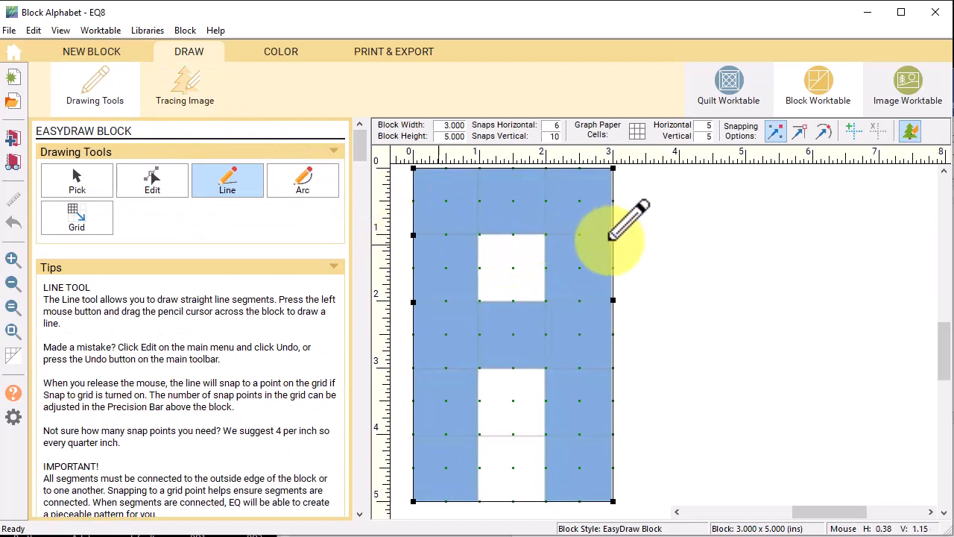
pyautogui.moveTo(547, 234); pyautogui.dragTo(612, 235)
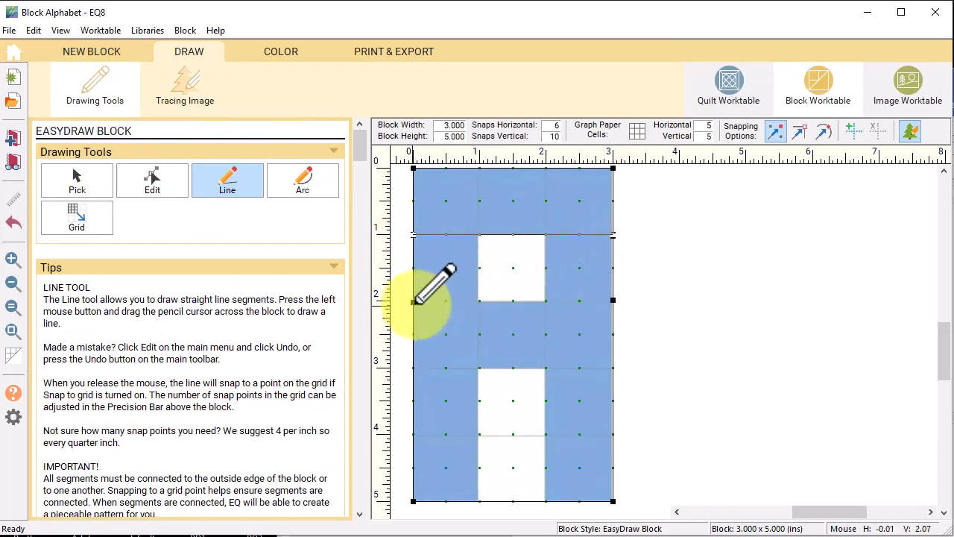
pyautogui.moveTo(415, 302); pyautogui.dragTo(612, 301)
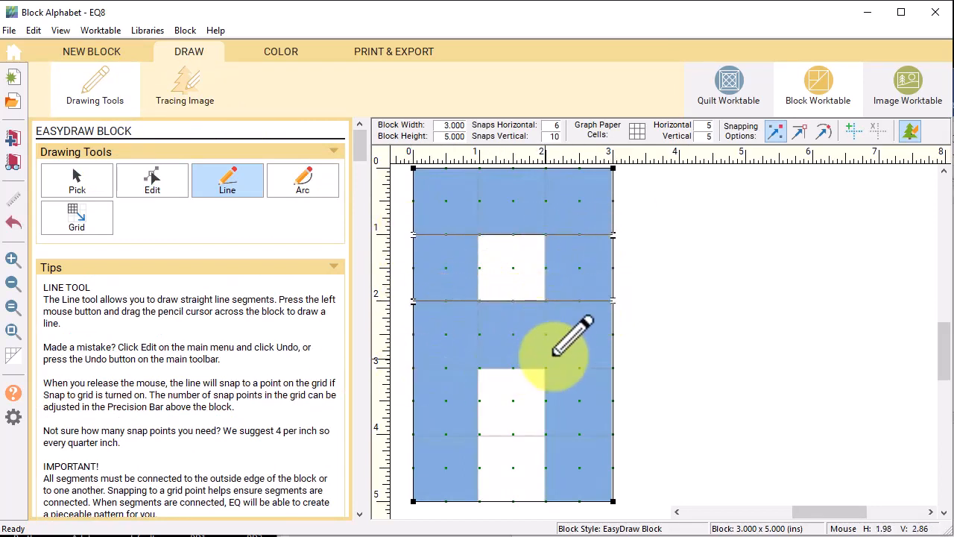
pyautogui.moveTo(550, 366); pyautogui.dragTo(612, 368)
# - Draw vertical lines along both sides of the A's upper opening and of the lower opening between its legs
pyautogui.moveTo(480, 235); pyautogui.dragTo(478, 302)
pyautogui.moveTo(546, 235); pyautogui.dragTo(546, 302)
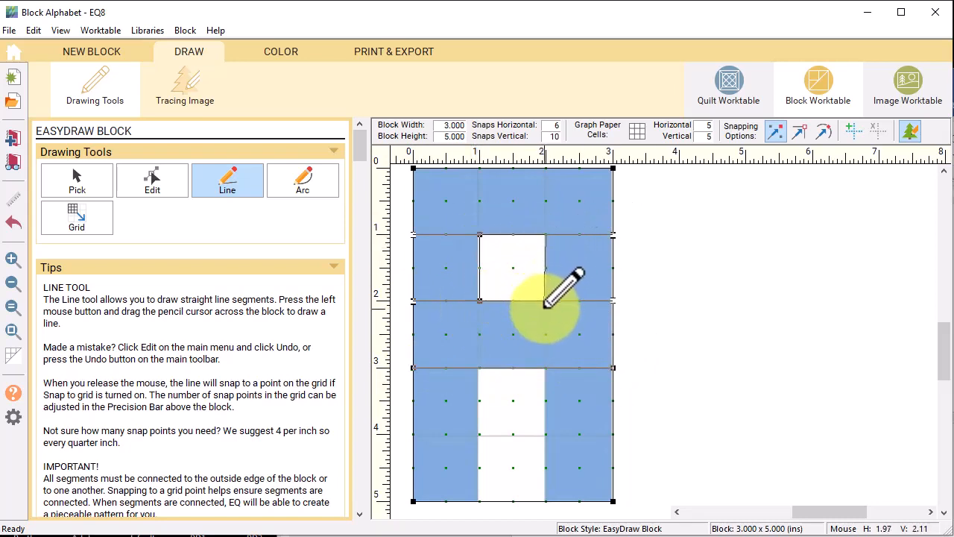
pyautogui.moveTo(478, 368); pyautogui.dragTo(479, 501)
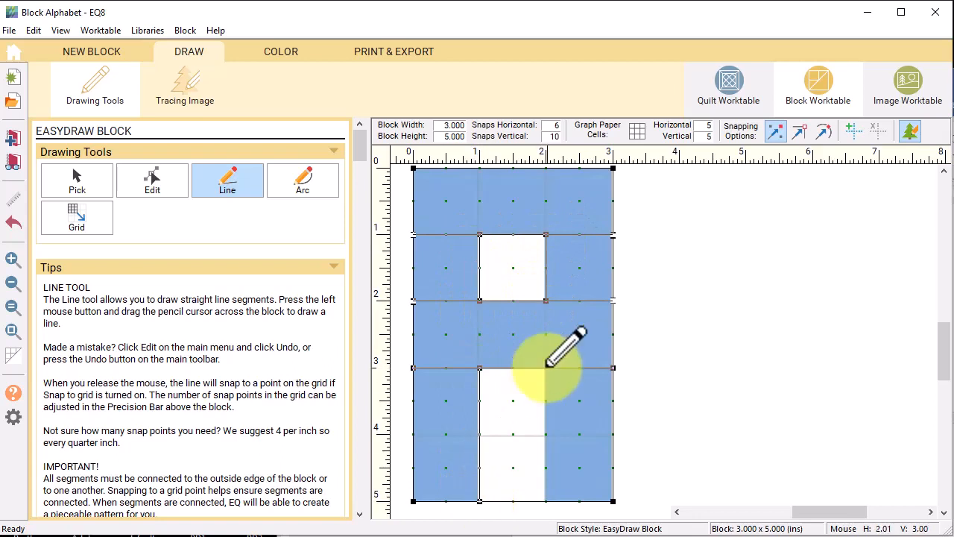
pyautogui.moveTo(545, 368); pyautogui.dragTo(546, 500)
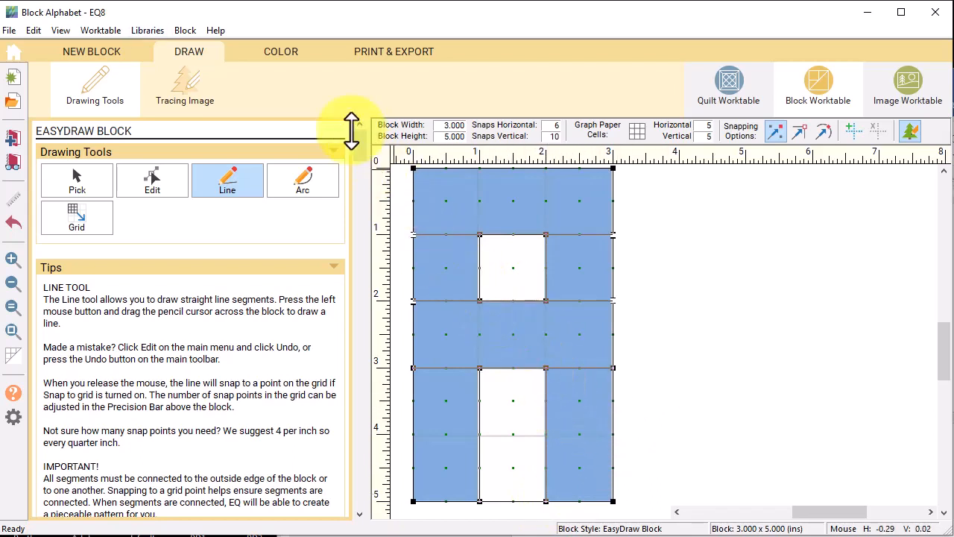
# - Paint the six patches forming the letter A bright blue with the Paintbrush
pyautogui.click(290, 53)
pyautogui.click(93, 336)
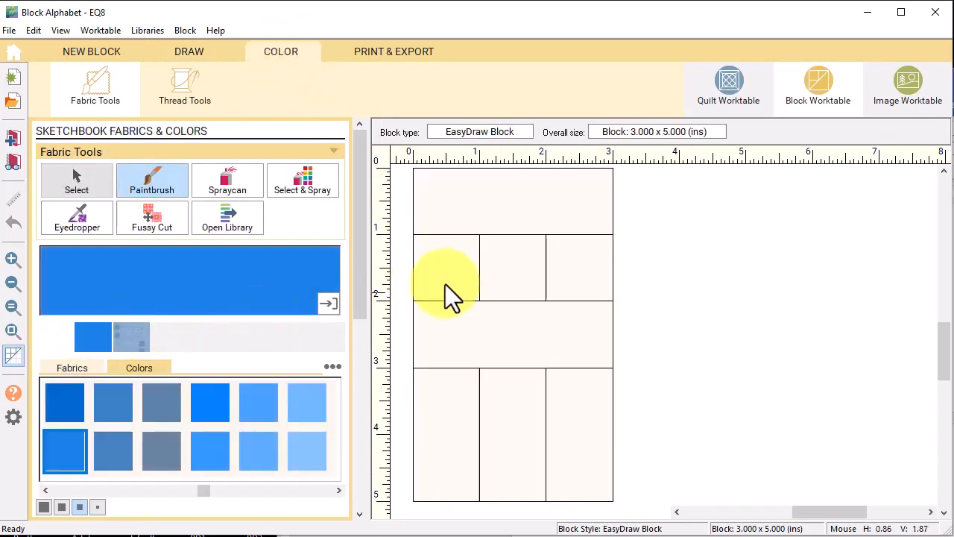
pyautogui.click(445, 284)
pyautogui.click(514, 334)
pyautogui.click(587, 283)
pyautogui.click(514, 202)
pyautogui.click(579, 433)
pyautogui.click(452, 414)
# - Paint the A's upper opening and the gap between its legs white
pyautogui.click(93, 337)
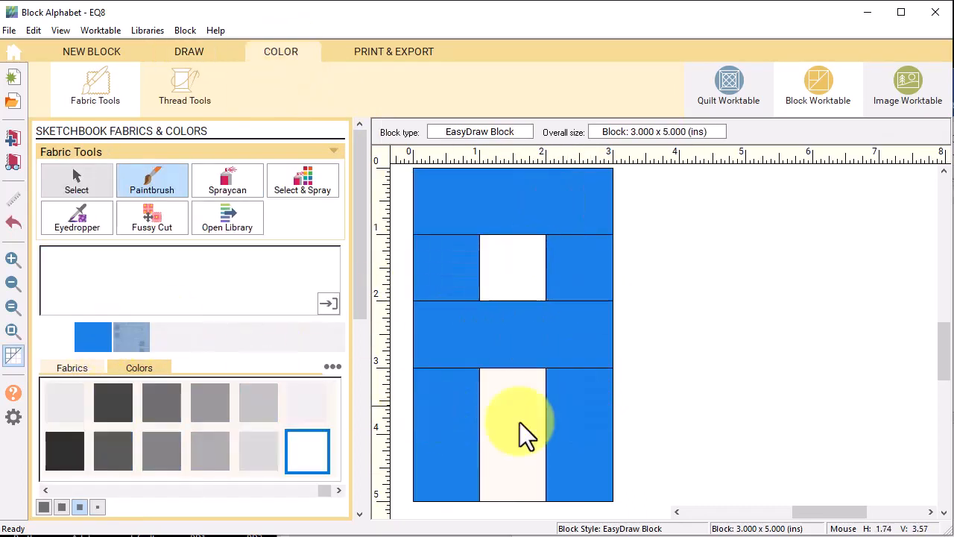
pyautogui.click(519, 422)
pyautogui.click(512, 266)
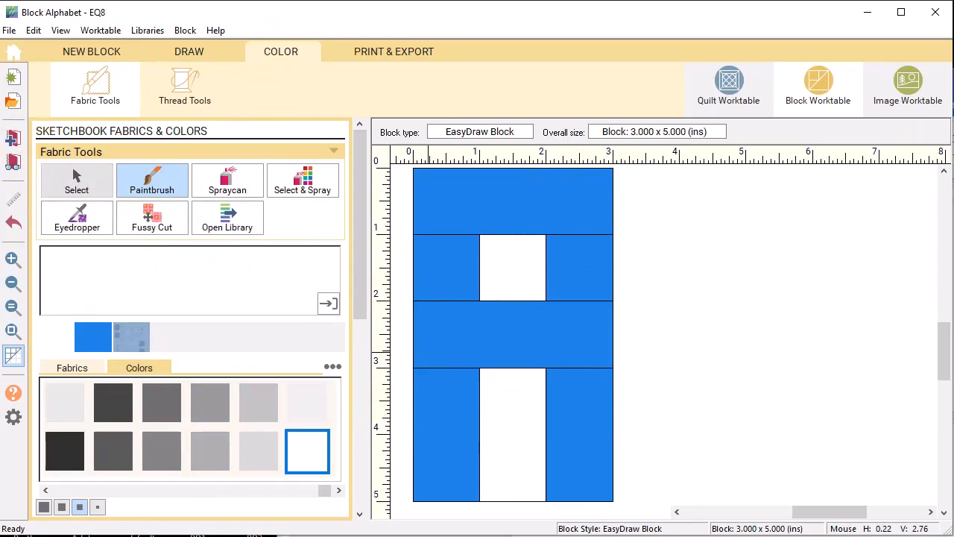